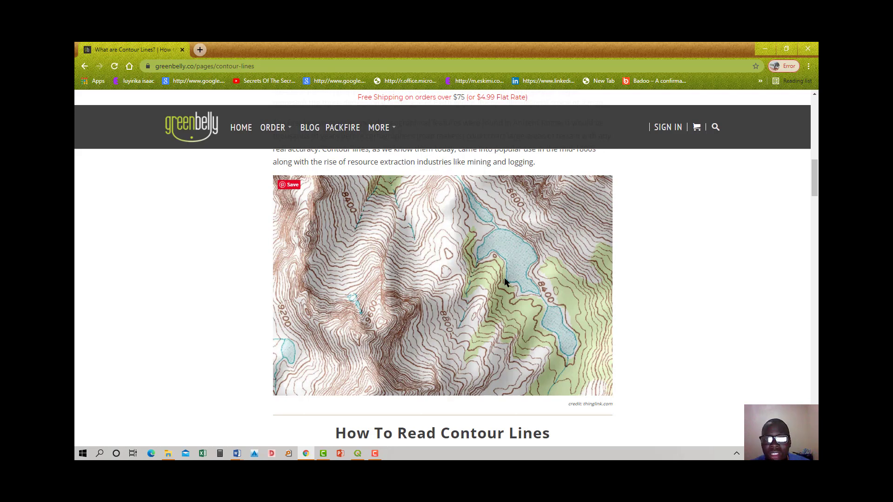
# Step: Leave the article on reading contour lines and switch to QGIS
pyautogui.scroll(-9, 504, 284)
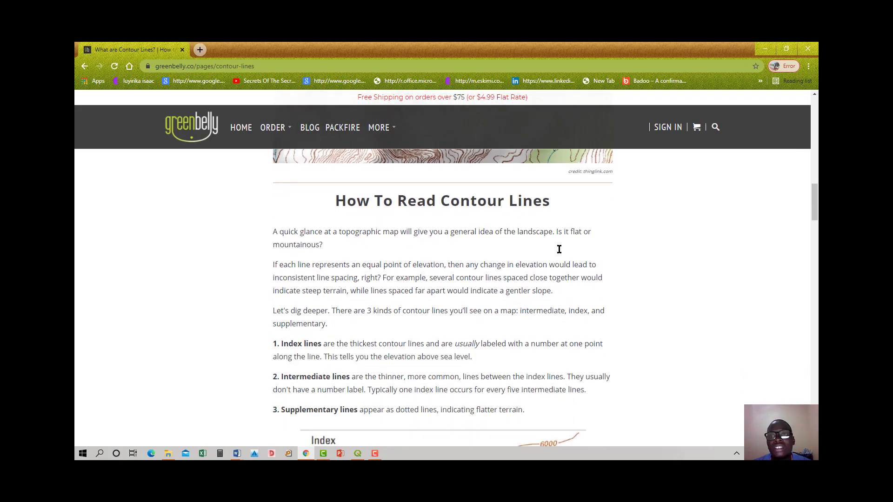
pyautogui.click(765, 49)
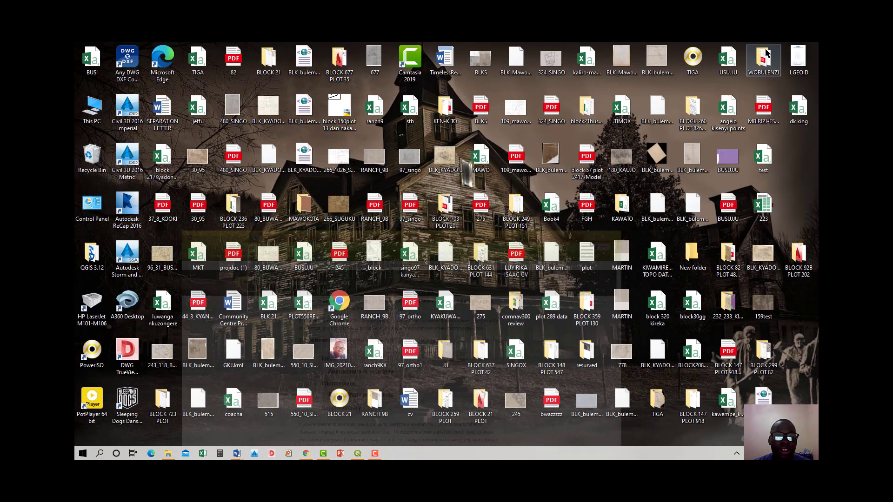
pyautogui.click(358, 454)
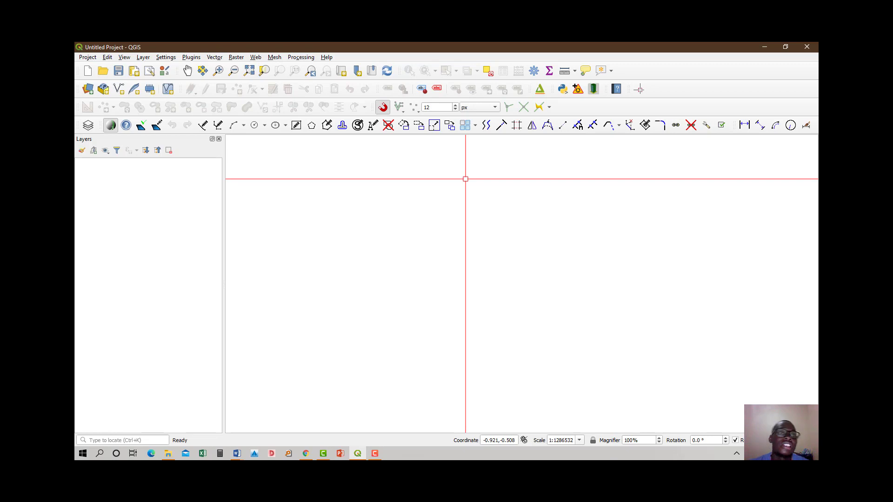
# Step: Choose the file KIWAMIREMBE TOPO DATA EDITED on the Desktop as the source for a delimited text layer
pyautogui.click(89, 95)
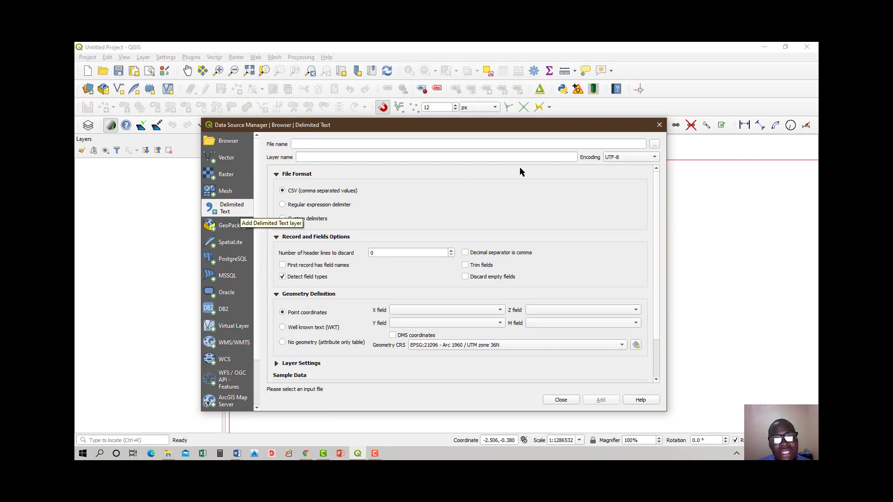
pyautogui.click(654, 144)
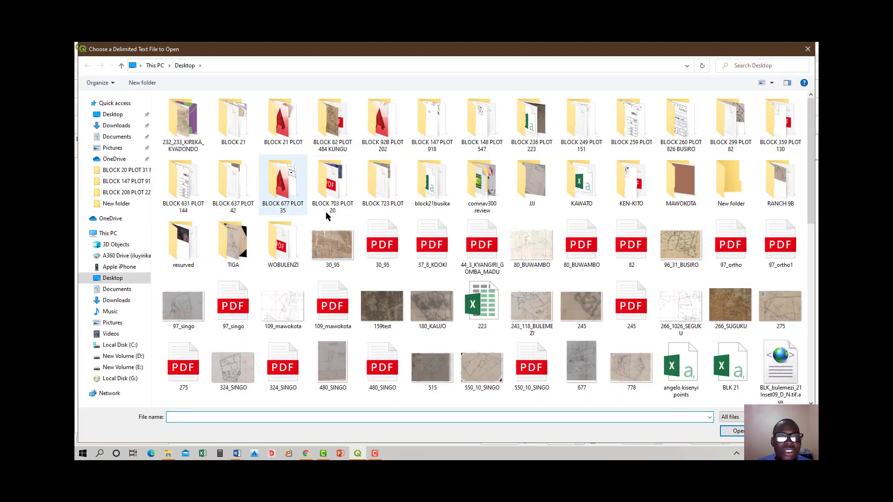
pyautogui.scroll(-5, 378, 217)
pyautogui.scroll(-5, 378, 217)
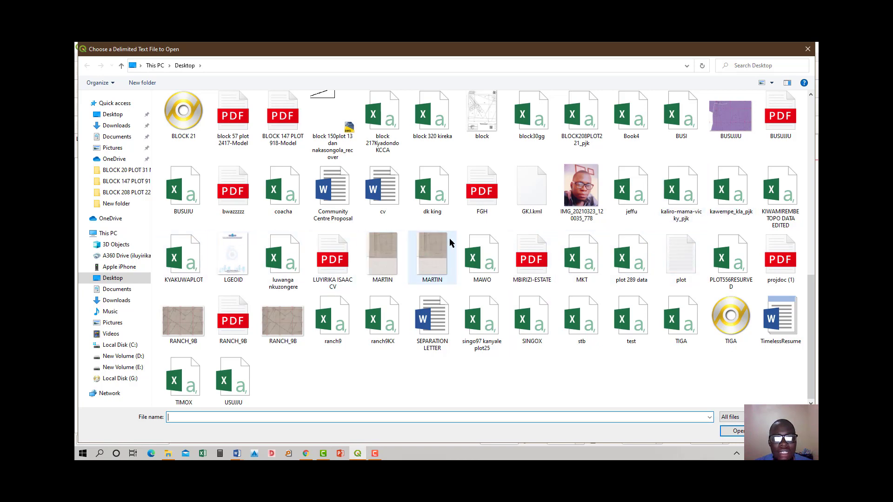
pyautogui.doubleClick(780, 197)
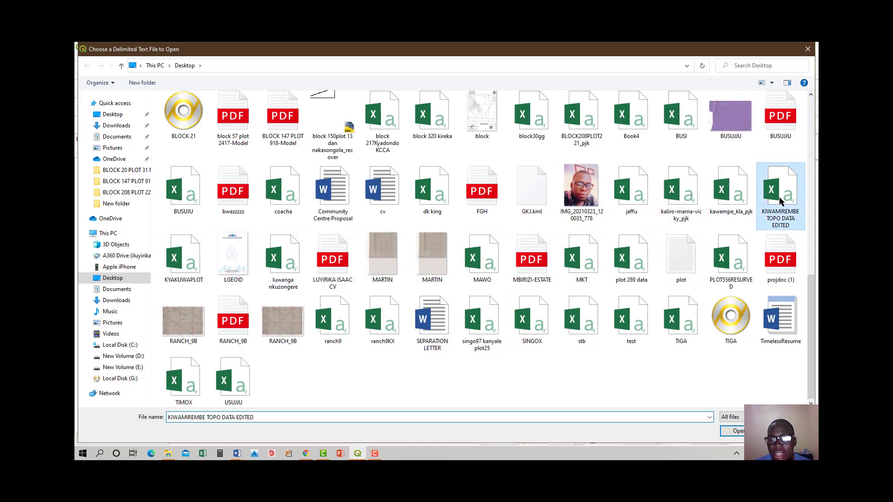
# Step: Import the point layer using the first record as field names, with EASTINGS as X field and NORTHING as Y field
pyautogui.scroll(-2, 534, 209)
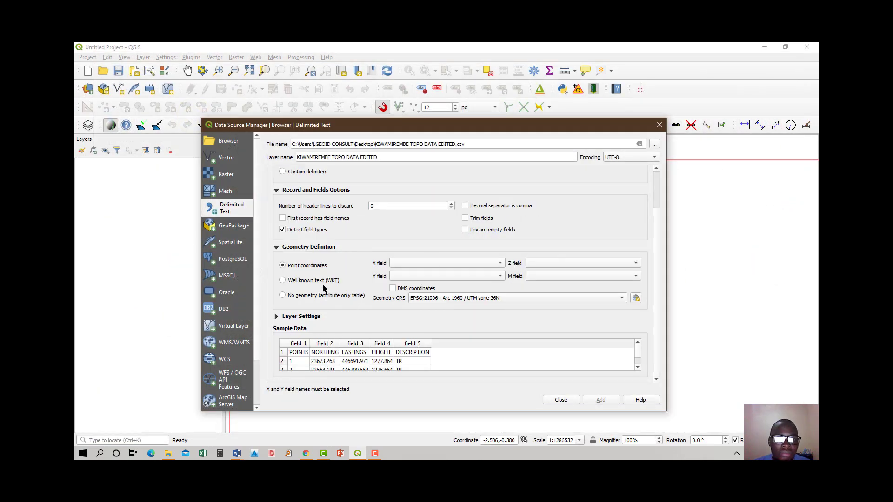
pyautogui.click(283, 218)
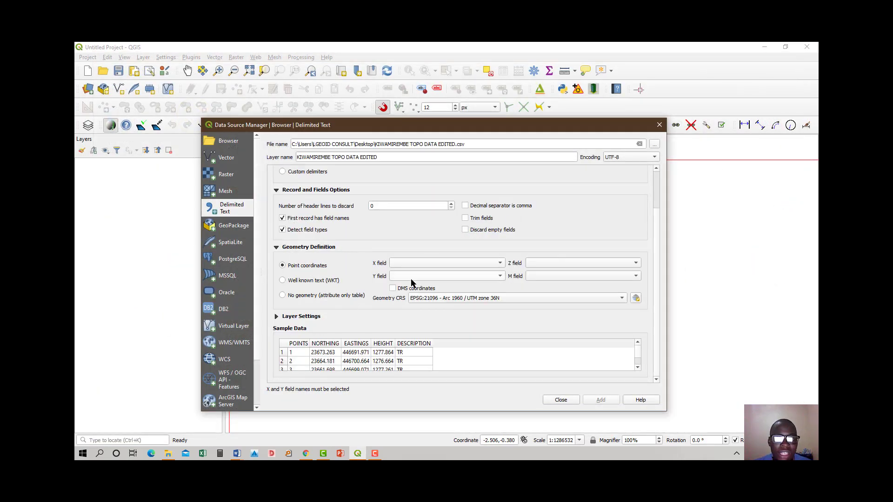
pyautogui.click(431, 263)
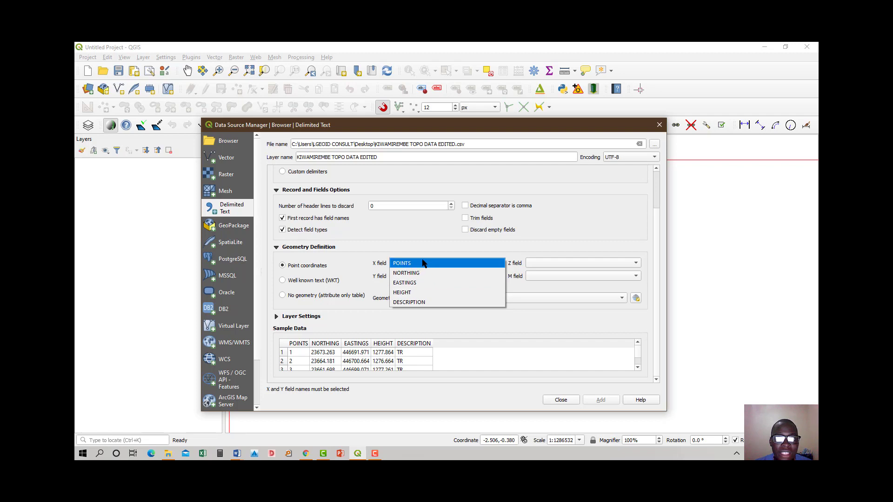
pyautogui.click(428, 282)
pyautogui.click(448, 276)
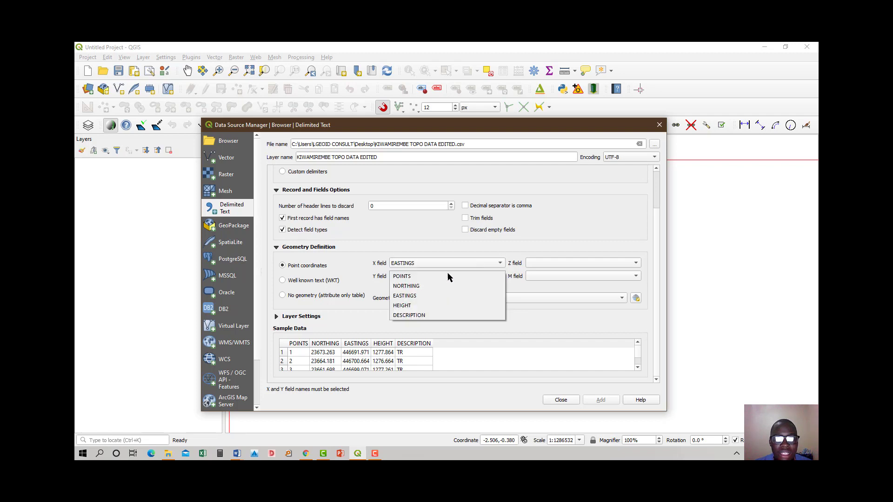
pyautogui.click(448, 286)
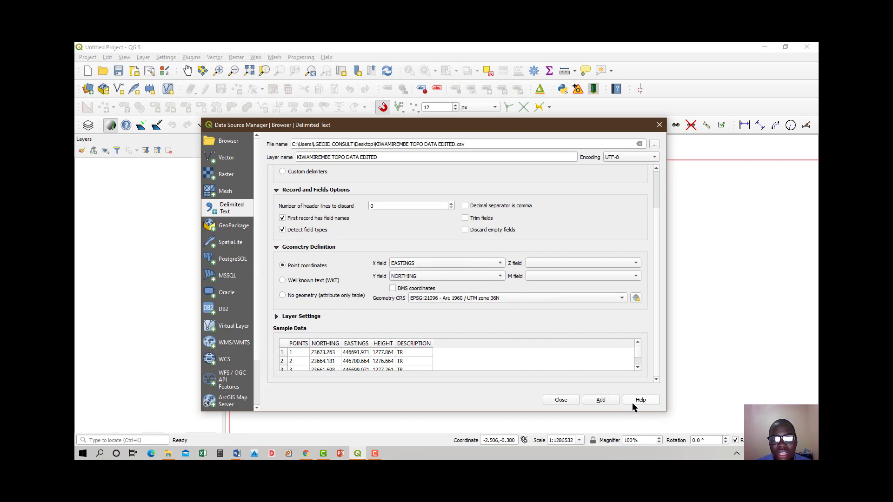
pyautogui.click(589, 400)
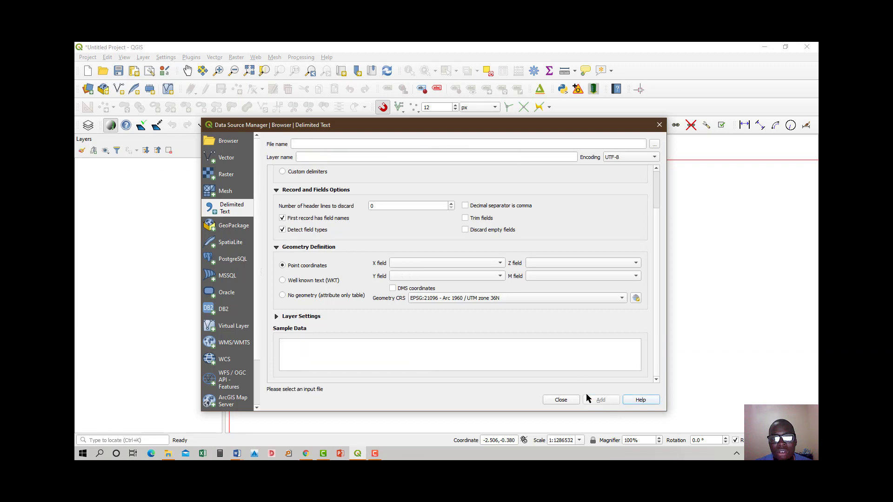
pyautogui.click(561, 400)
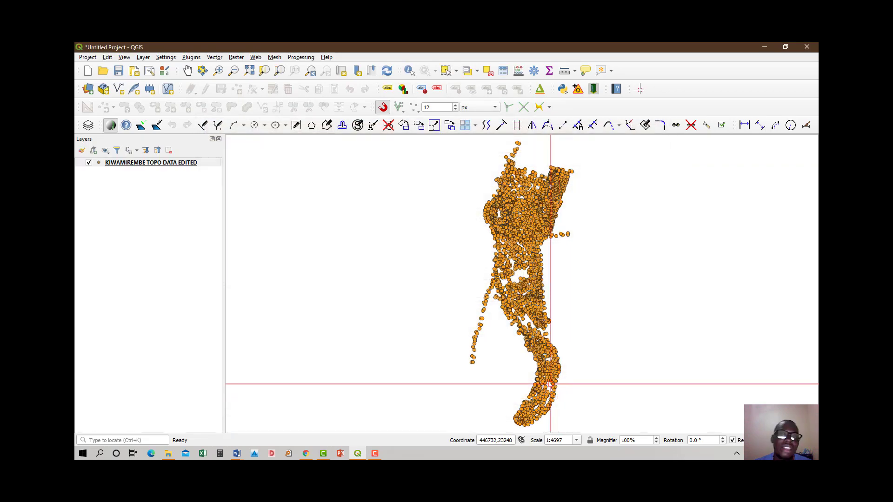
# Step: Examine the spread and density of the imported survey points in different parts of the map
pyautogui.scroll(3, 532, 212)
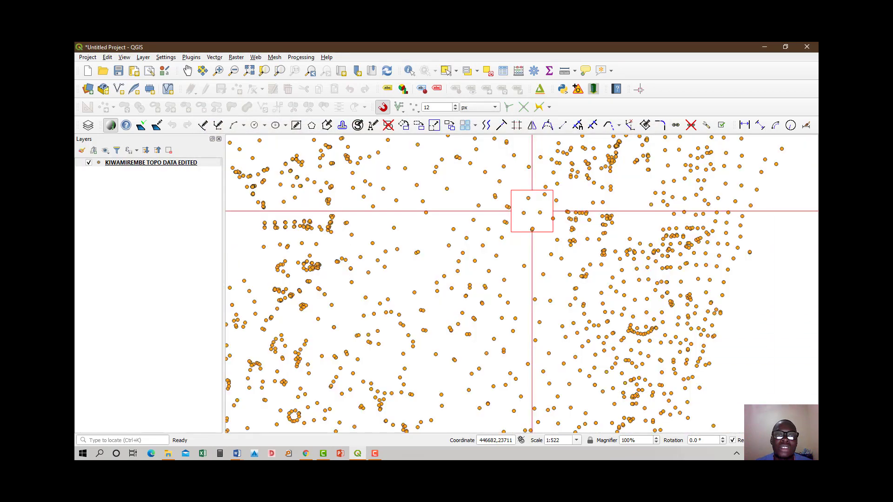
pyautogui.scroll(-3, 505, 252)
pyautogui.scroll(3, 505, 252)
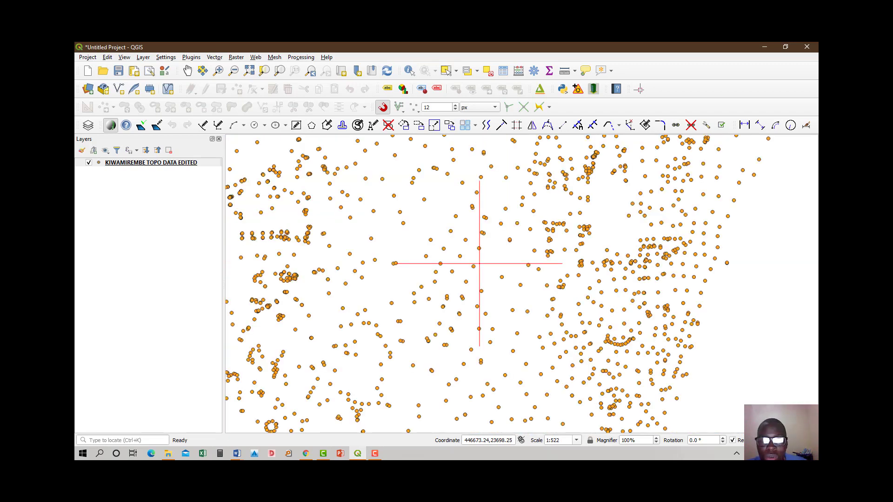
pyautogui.scroll(-3, 479, 264)
pyautogui.scroll(3, 498, 256)
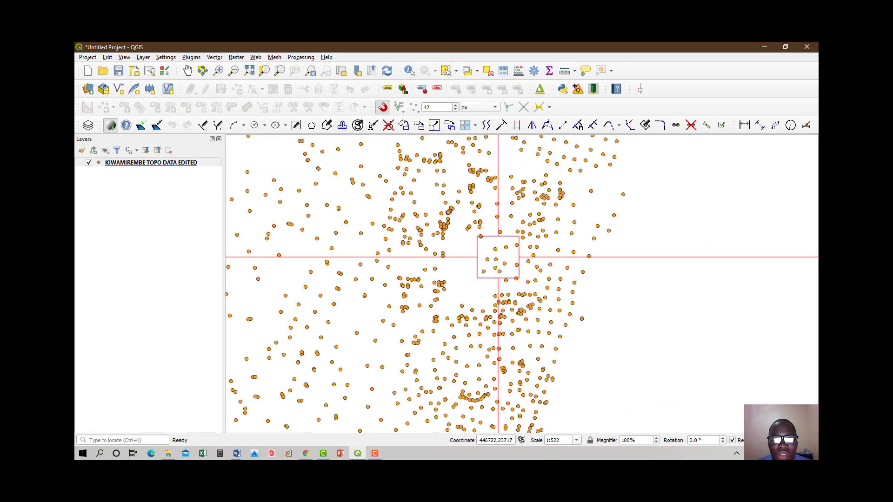
pyautogui.scroll(3, 499, 257)
pyautogui.scroll(-3, 498, 256)
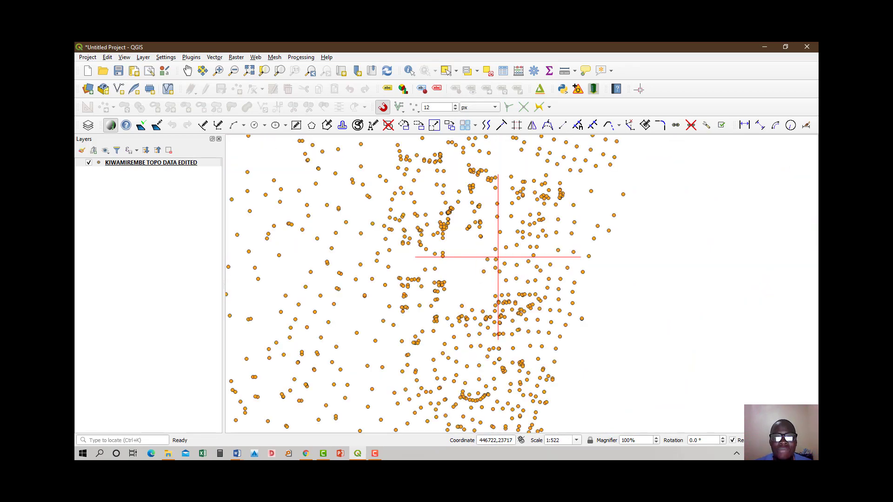
pyautogui.scroll(-3, 498, 256)
pyautogui.scroll(3, 478, 251)
pyautogui.scroll(-3, 481, 253)
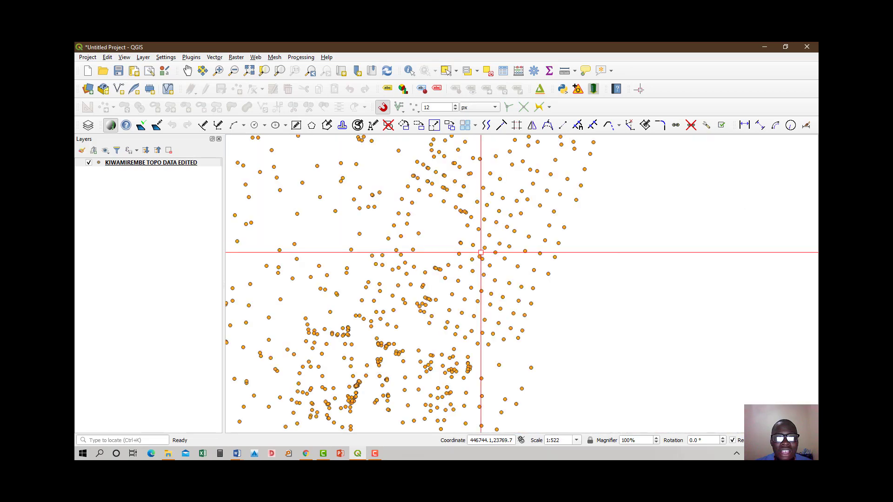
pyautogui.scroll(-3, 494, 255)
pyautogui.scroll(3, 467, 256)
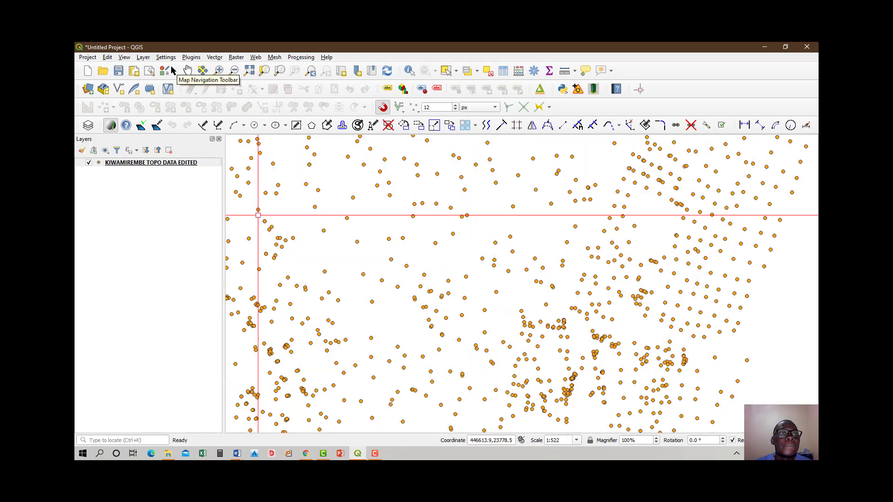
# Step: Find the installed Contour plugin by searching for CONTO and activate it
pyautogui.click(191, 57)
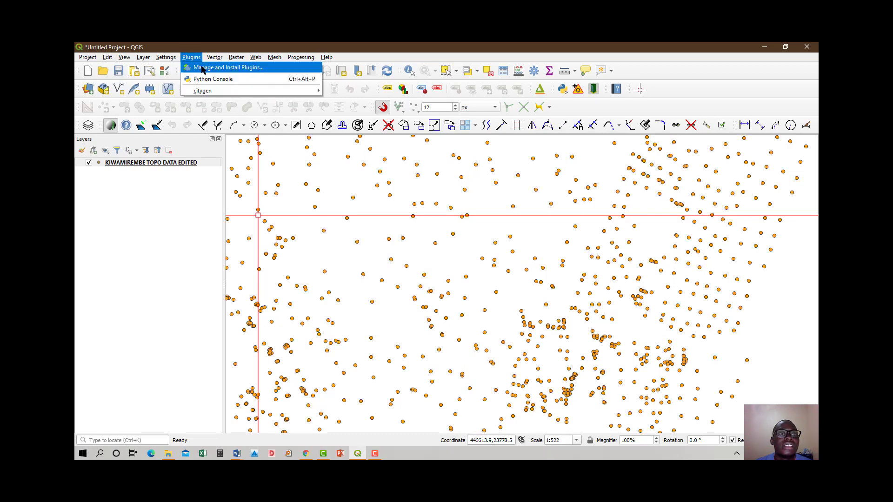
pyautogui.click(203, 68)
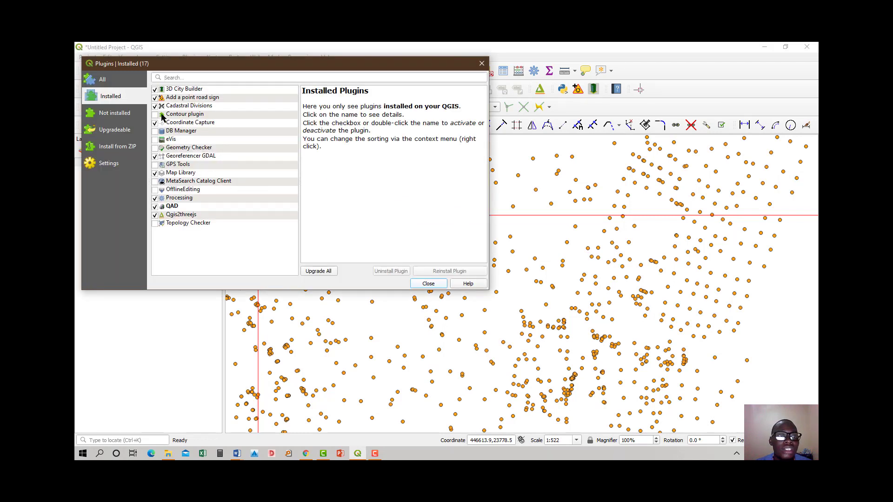
pyautogui.click(172, 79)
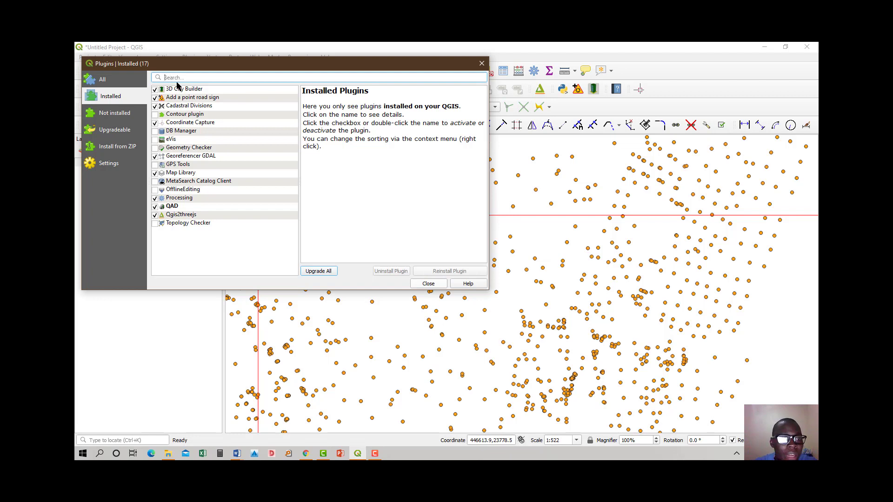
pyautogui.write('CONTO')
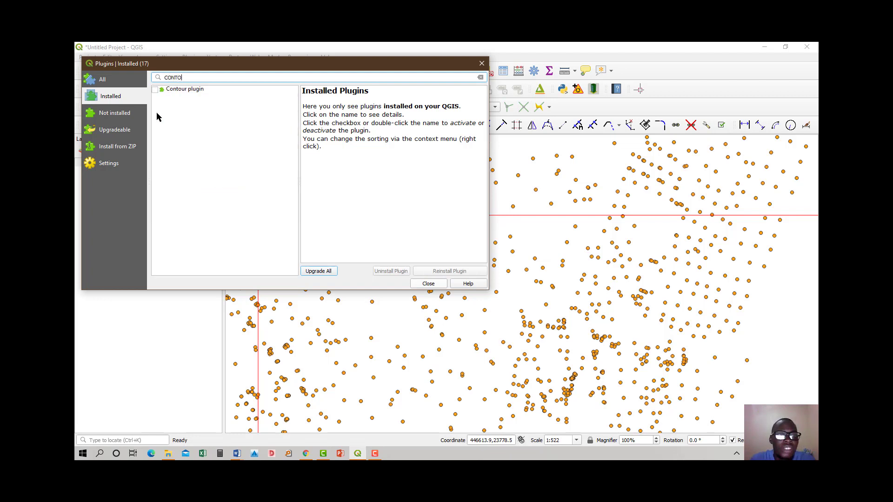
pyautogui.click(155, 90)
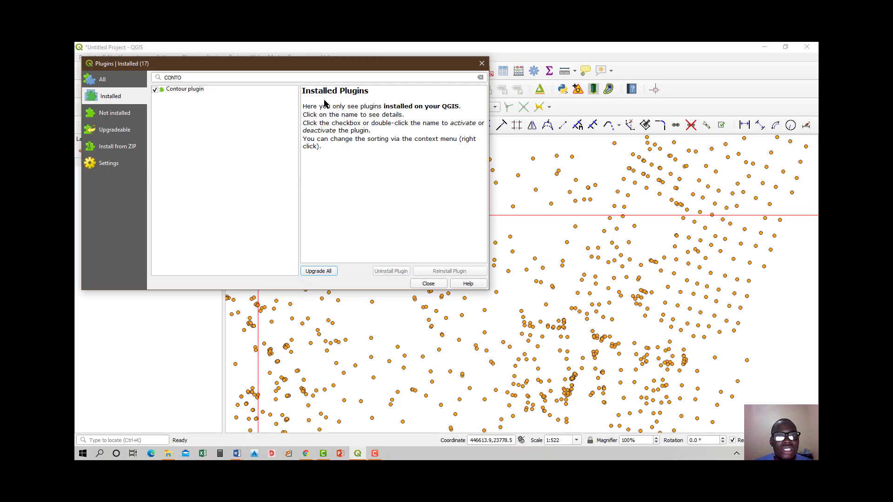
pyautogui.click(424, 284)
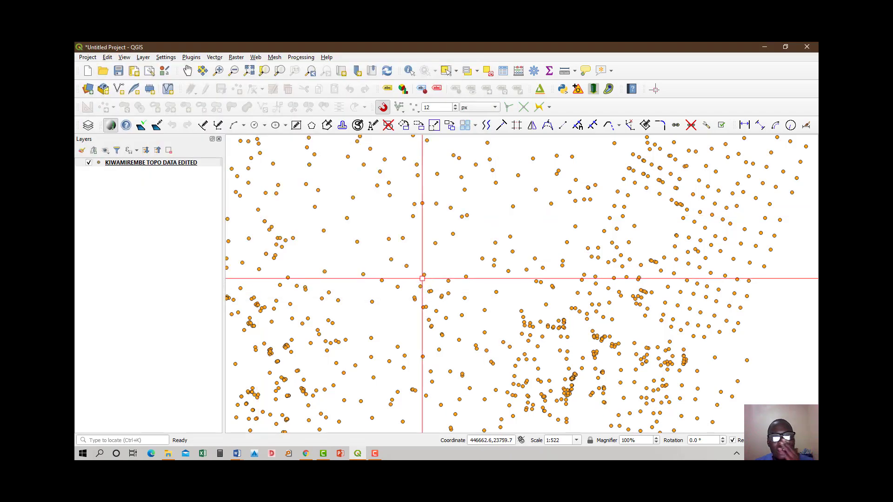
# Step: Open the Contour tool for the KIWAMIREMBE TOPO DATA EDITED point layer and use HEIGHT as the data value
pyautogui.click(164, 166)
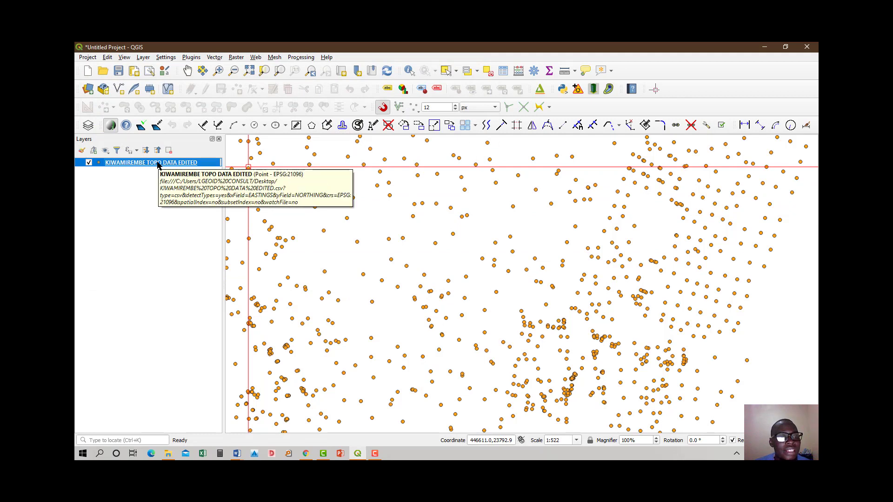
pyautogui.click(609, 90)
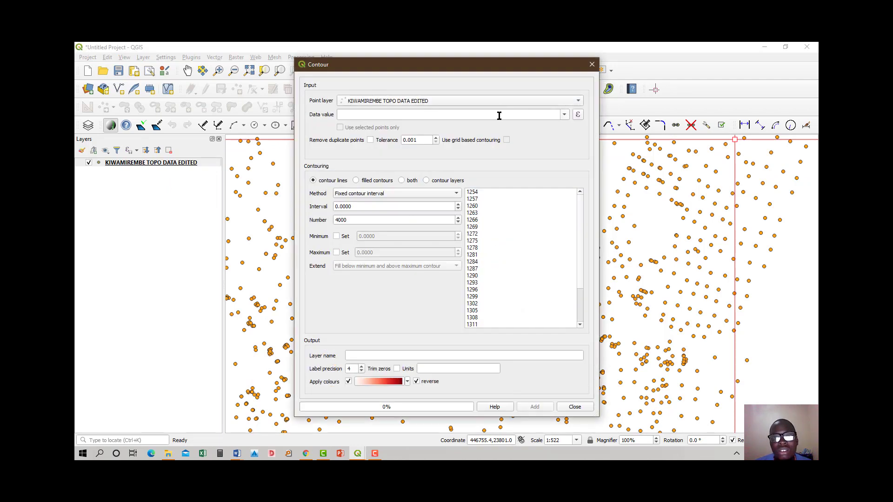
pyautogui.click(495, 102)
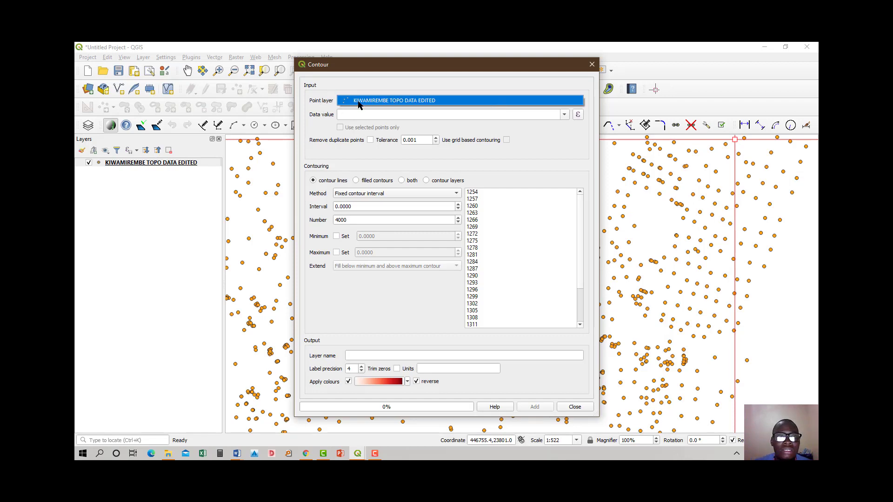
pyautogui.click(431, 101)
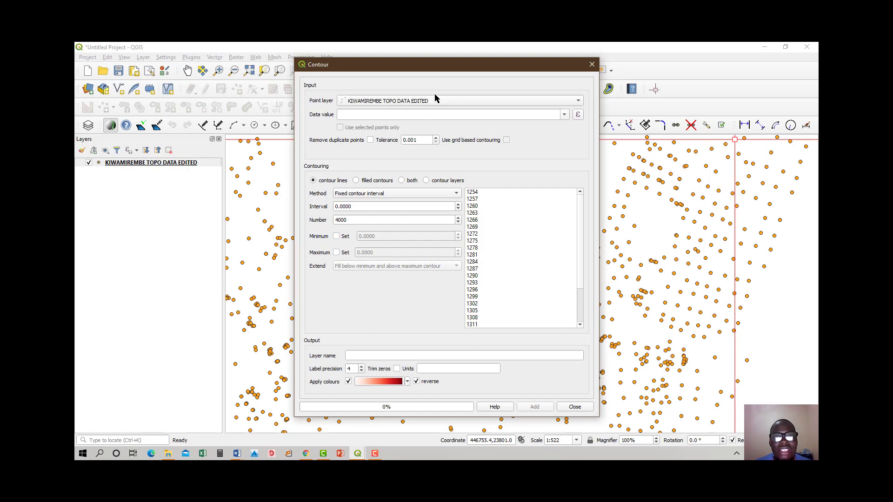
pyautogui.click(565, 114)
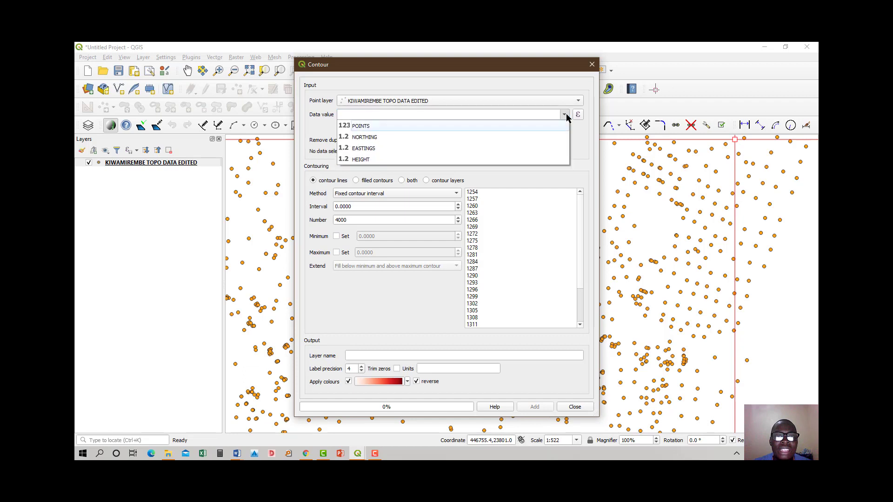
pyautogui.click(496, 159)
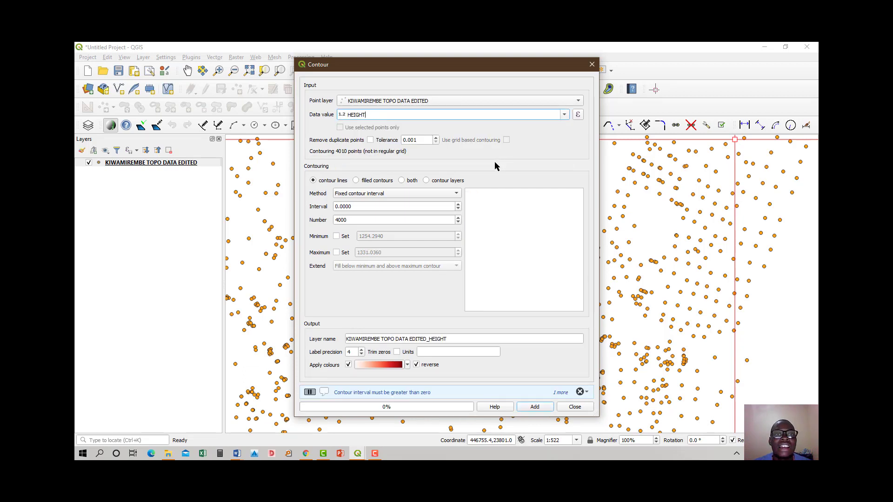
# Step: Set the contour interval to 5, add the contour lines for the HEIGHT values and close the Contour tool
pyautogui.click(338, 206)
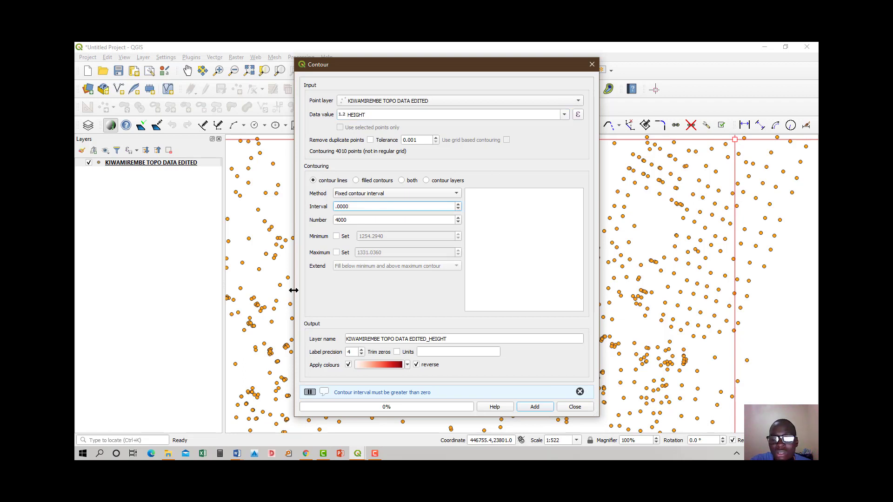
pyautogui.write('5')
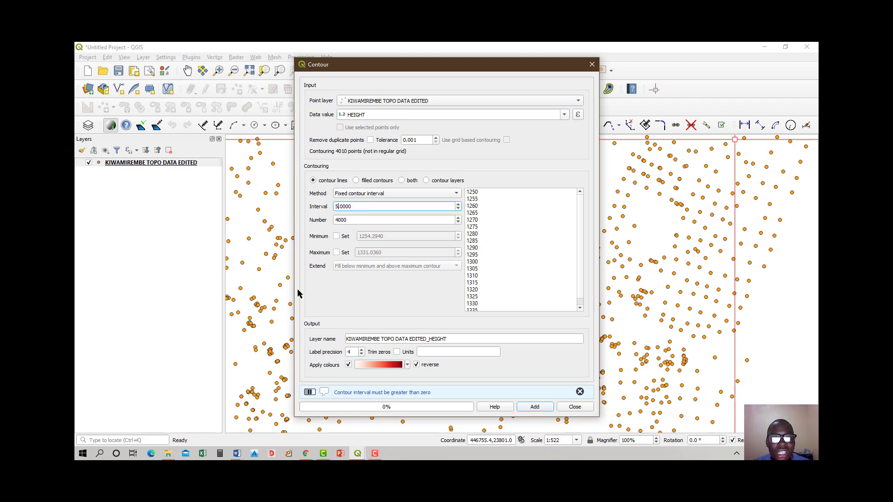
pyautogui.click(531, 408)
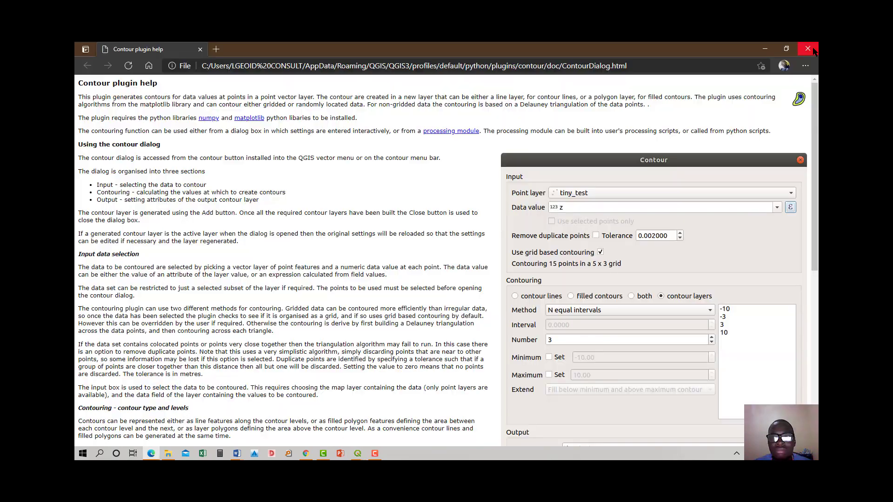
pyautogui.click(814, 47)
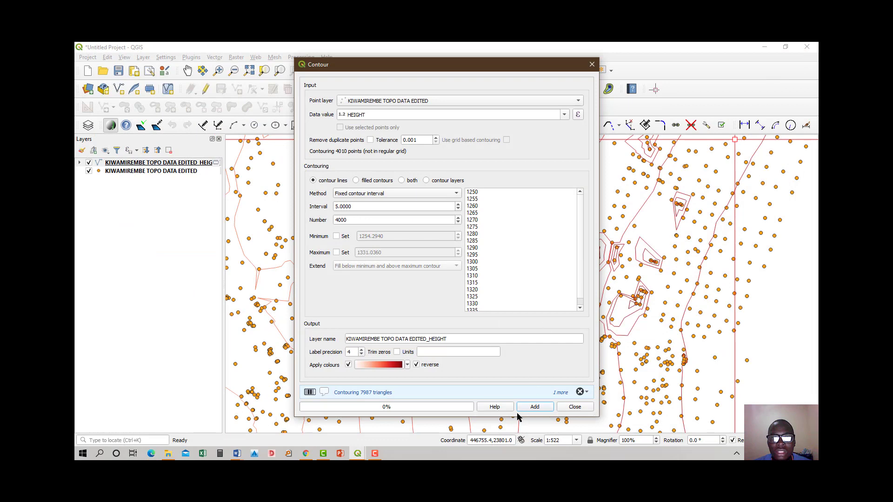
pyautogui.click(563, 406)
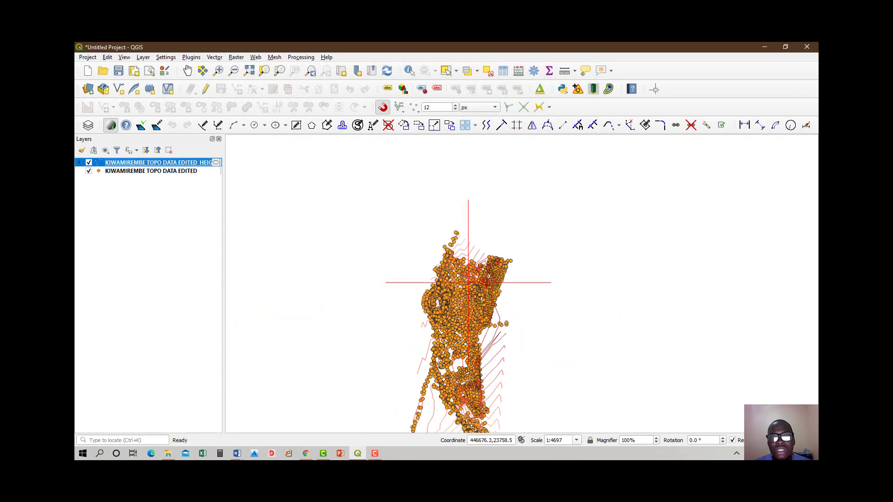
# Step: Inspect the contours generated at the 5-unit interval, and remove their layer from the project
pyautogui.scroll(3, 472, 274)
pyautogui.scroll(3, 532, 226)
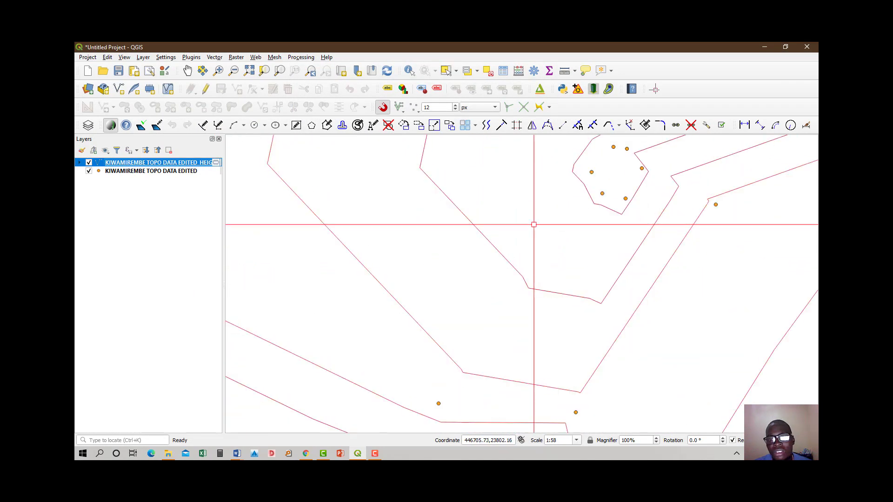
pyautogui.scroll(-3, 478, 242)
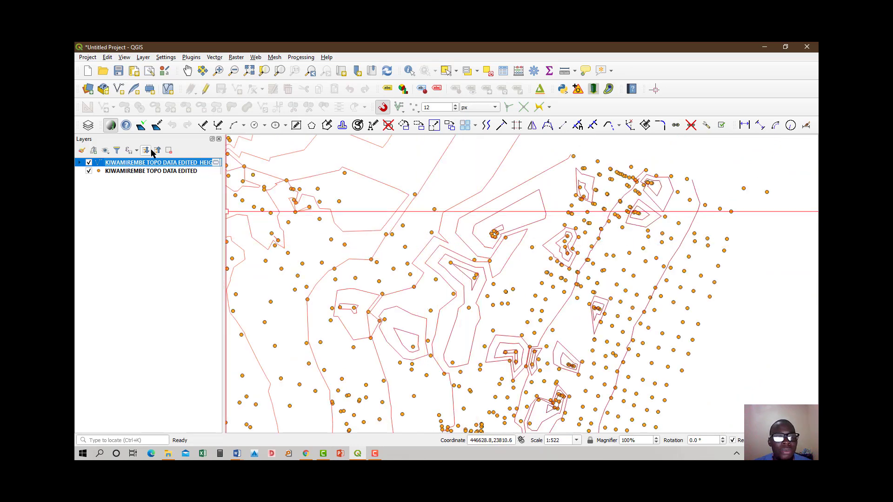
pyautogui.rightClick(165, 163)
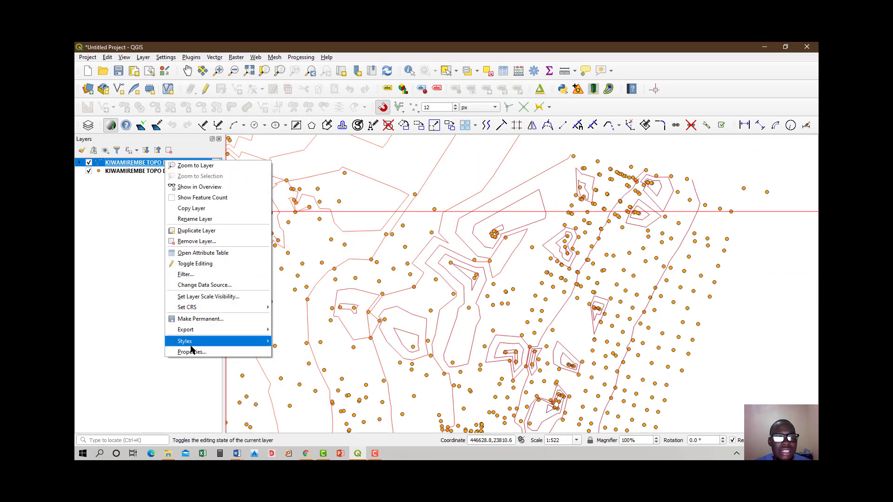
pyautogui.click(196, 242)
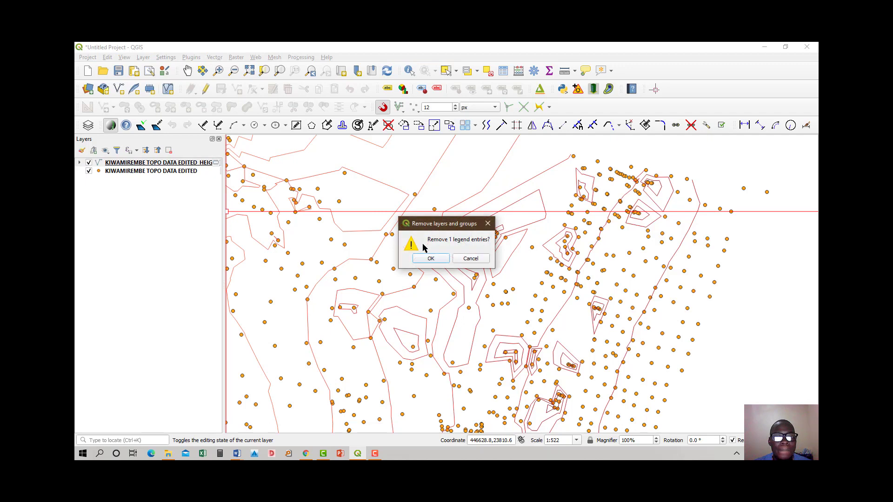
pyautogui.click(423, 259)
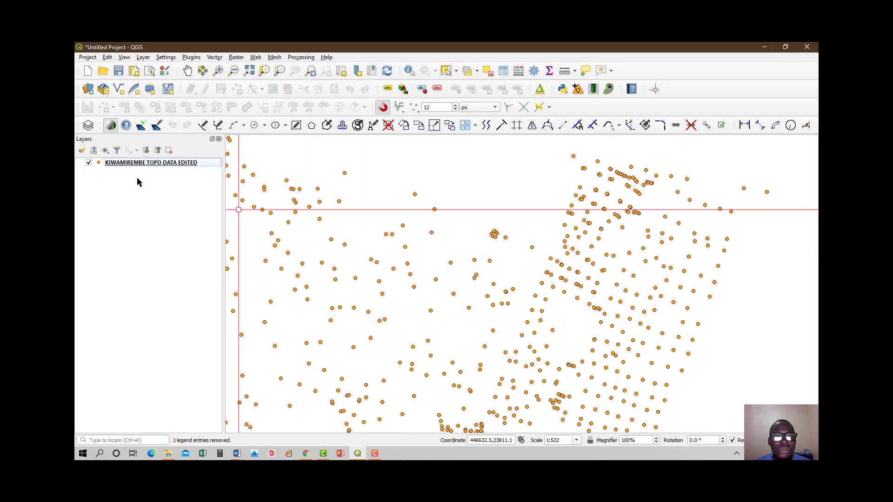
pyautogui.click(159, 164)
pyautogui.click(609, 91)
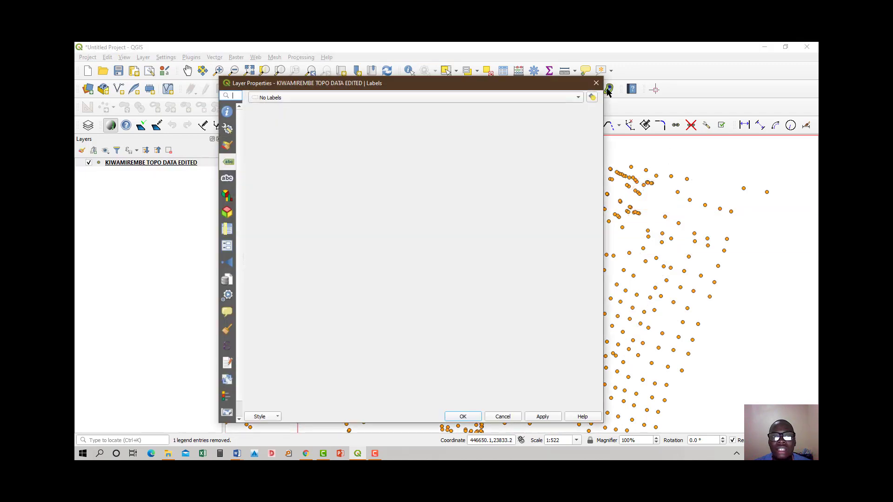
pyautogui.click(598, 83)
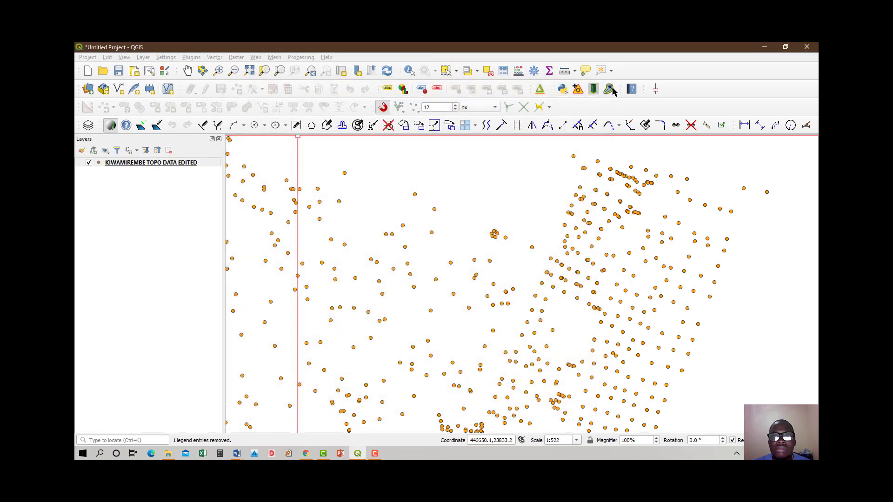
# Step: Open the Contour tool again for the KIWAMIREMBE TOPO DATA EDITED points with HEIGHT as the data value
pyautogui.click(609, 89)
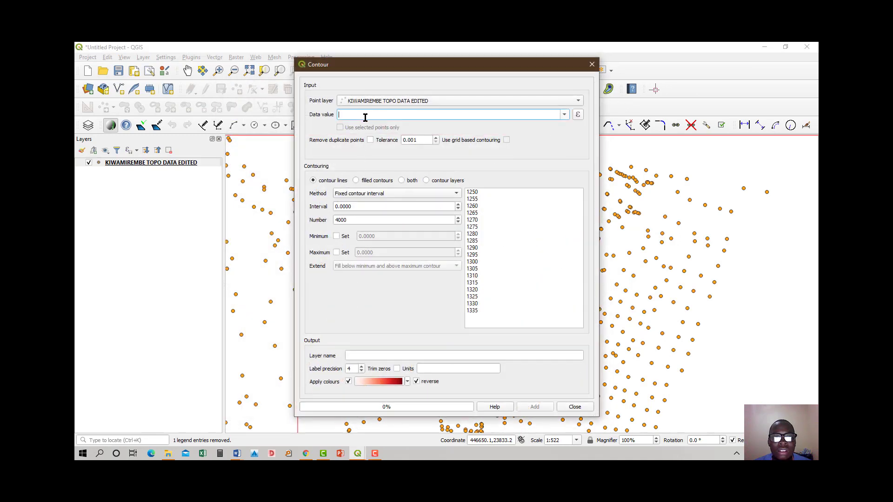
pyautogui.click(564, 115)
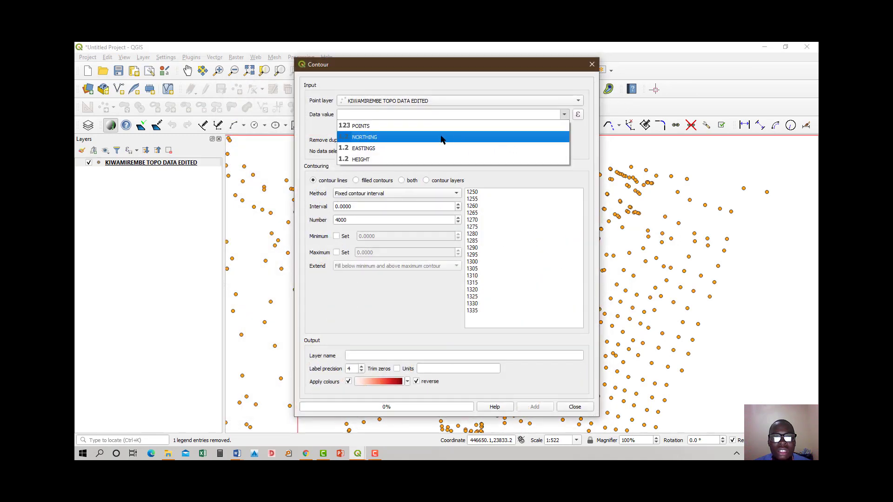
pyautogui.click(440, 160)
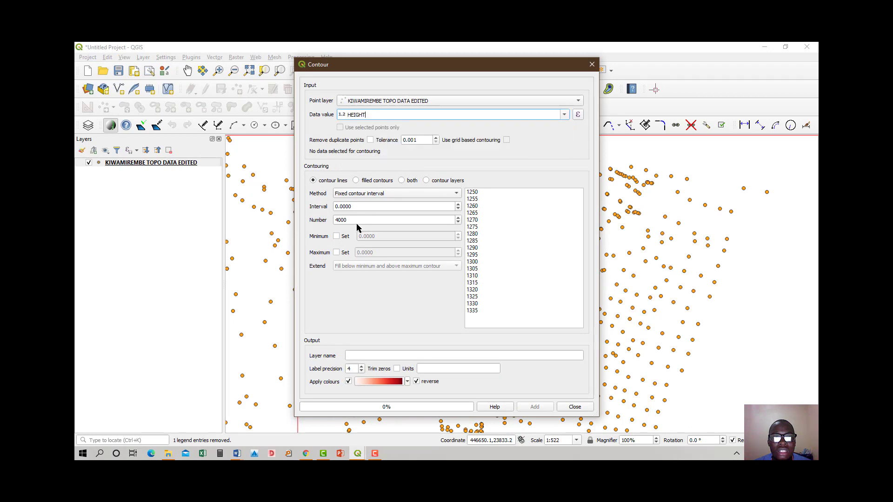
# Step: Set the fixed contour interval to 1, add the contour lines layer and close the Contour tool
pyautogui.click(338, 206)
pyautogui.press('BackSpace')
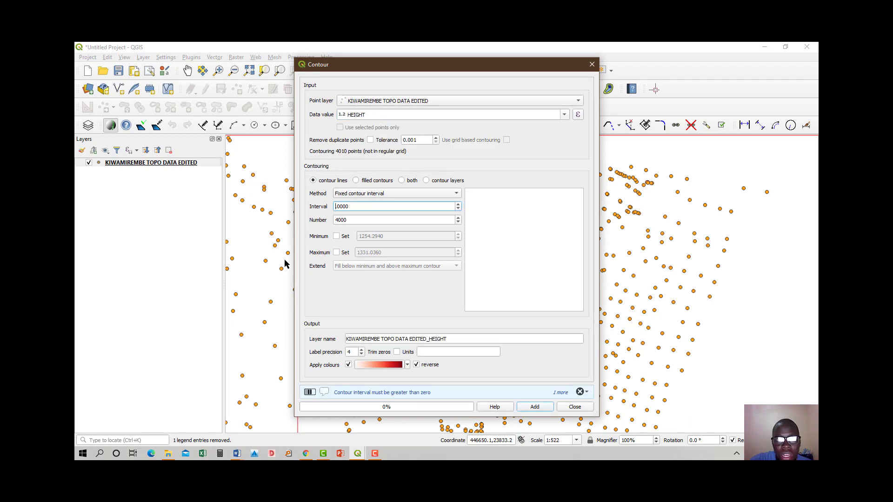
pyautogui.write('1')
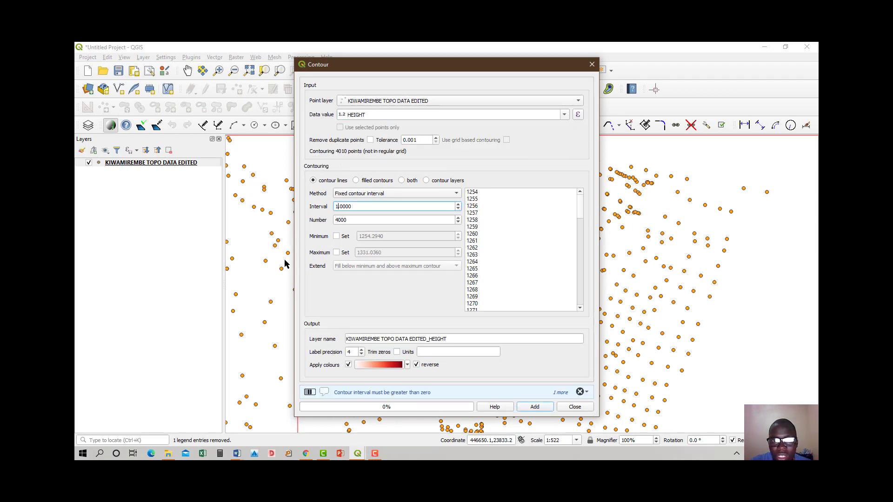
pyautogui.click(535, 407)
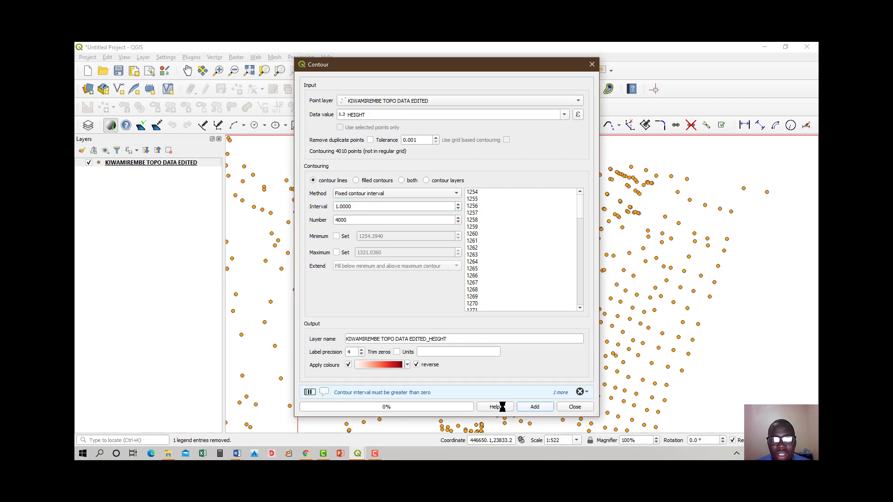
pyautogui.click(575, 407)
# Step: Examine the spacing and shape of the 1-unit contours across the survey area, with their layer hidden and shown again
pyautogui.scroll(-6, 536, 254)
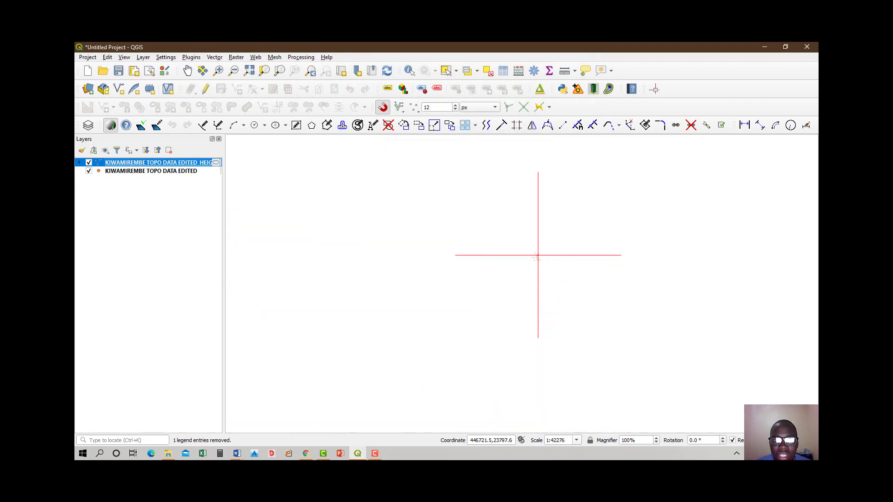
pyautogui.scroll(3, 543, 284)
pyautogui.scroll(2, 508, 263)
pyautogui.scroll(-2, 463, 261)
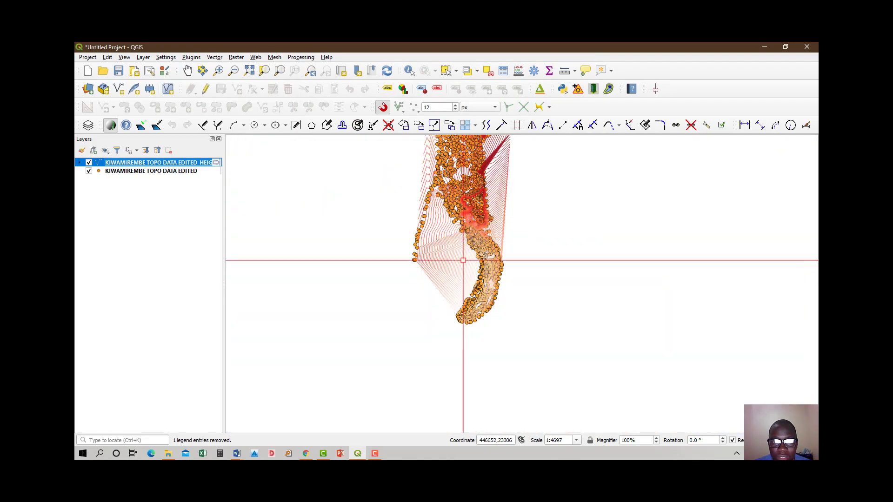
pyautogui.scroll(3, 482, 213)
pyautogui.scroll(3, 507, 204)
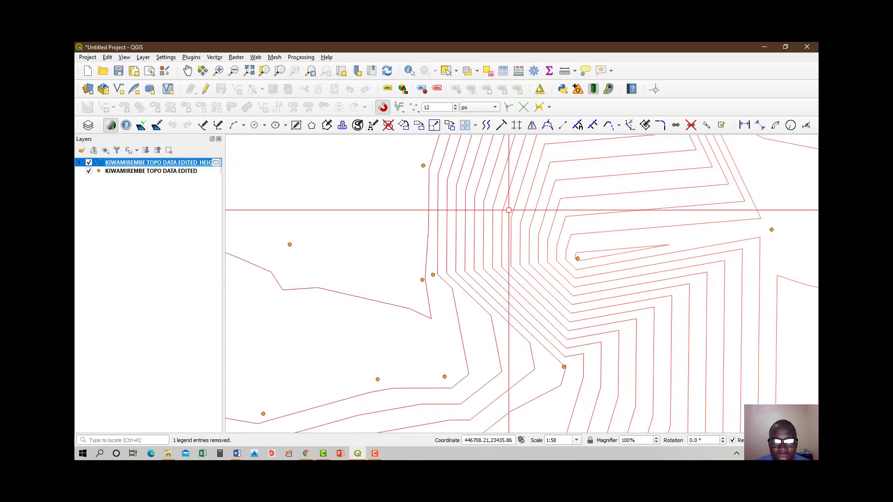
pyautogui.scroll(-3, 484, 245)
pyautogui.scroll(6, 502, 240)
pyautogui.scroll(-4, 502, 240)
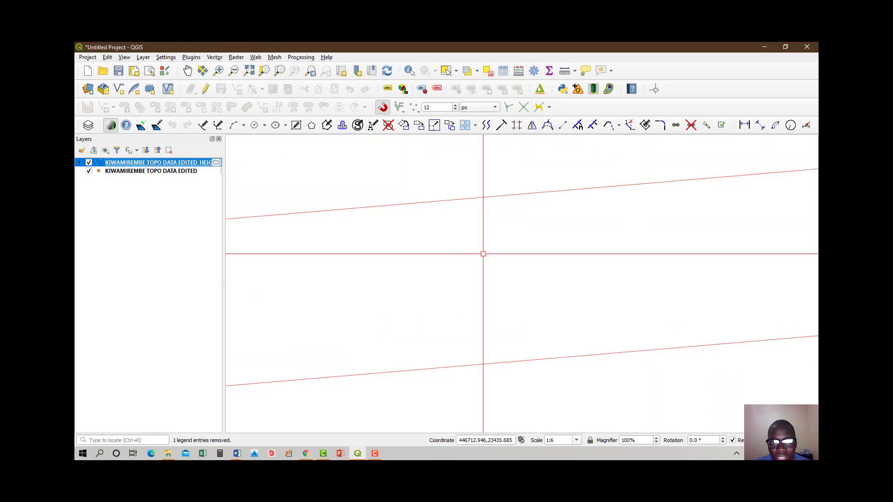
pyautogui.scroll(-3, 475, 259)
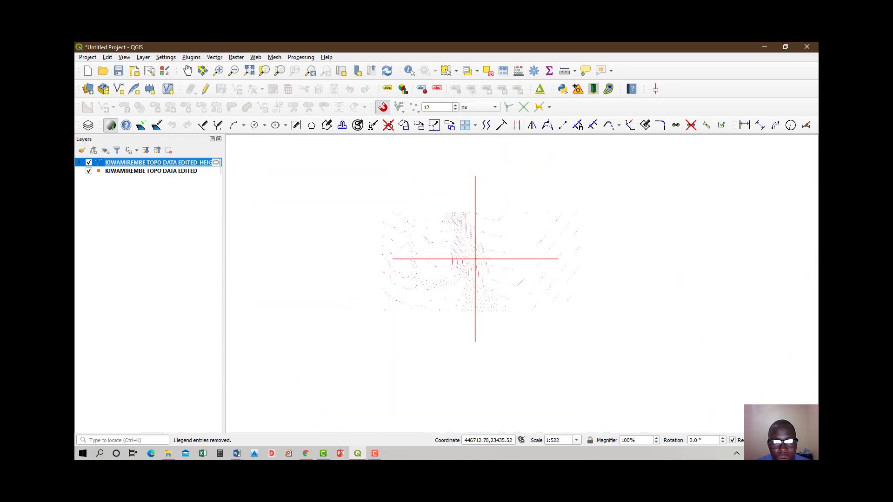
pyautogui.click(89, 162)
pyautogui.click(89, 163)
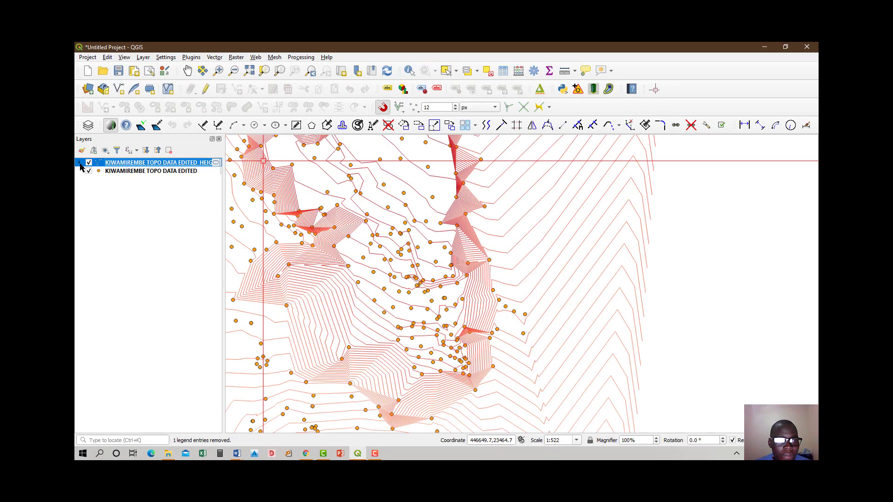
# Step: Expand the contour layer's legend and examine its list of elevation values alongside the contours on the map
pyautogui.click(80, 163)
pyautogui.scroll(-15, 147, 219)
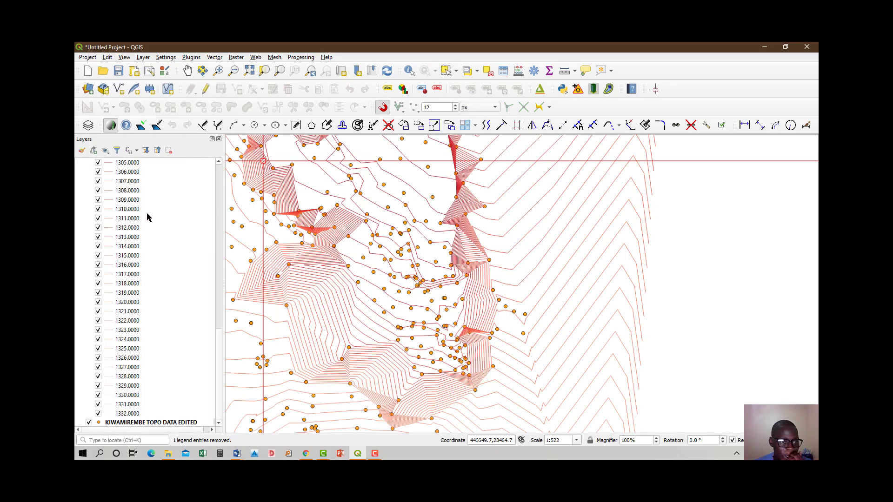
pyautogui.scroll(15, 142, 263)
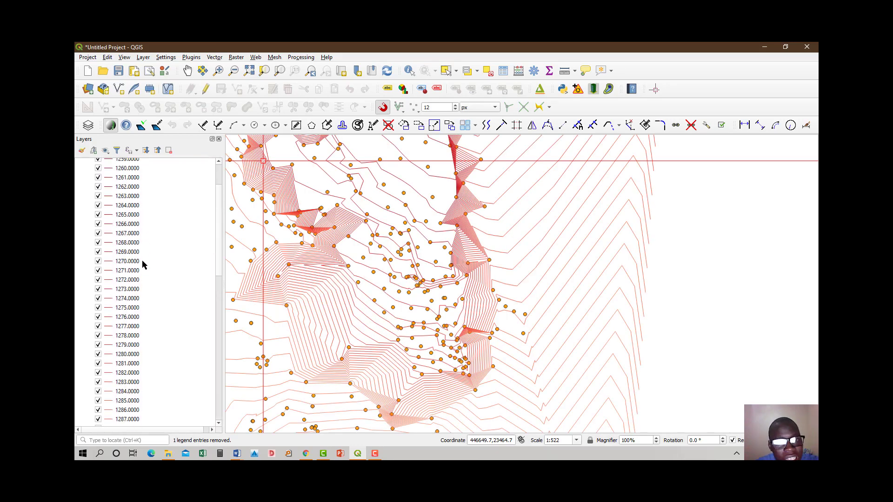
pyautogui.click(117, 174)
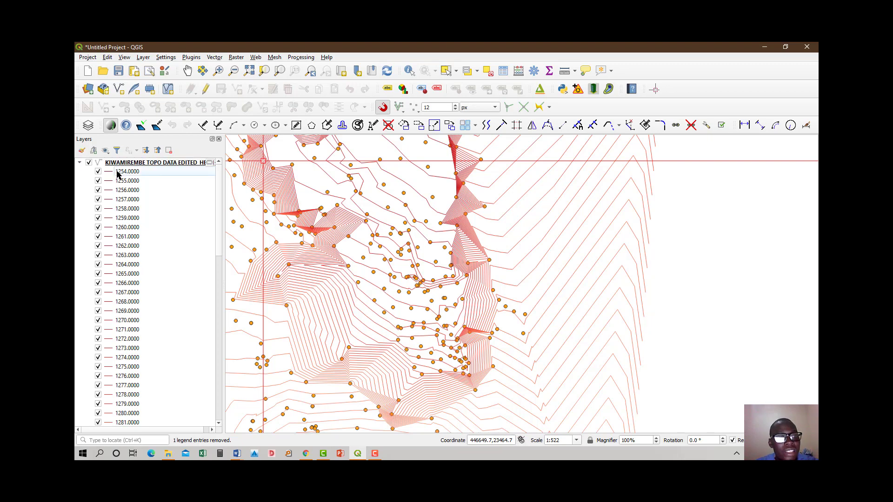
pyautogui.rightClick(133, 176)
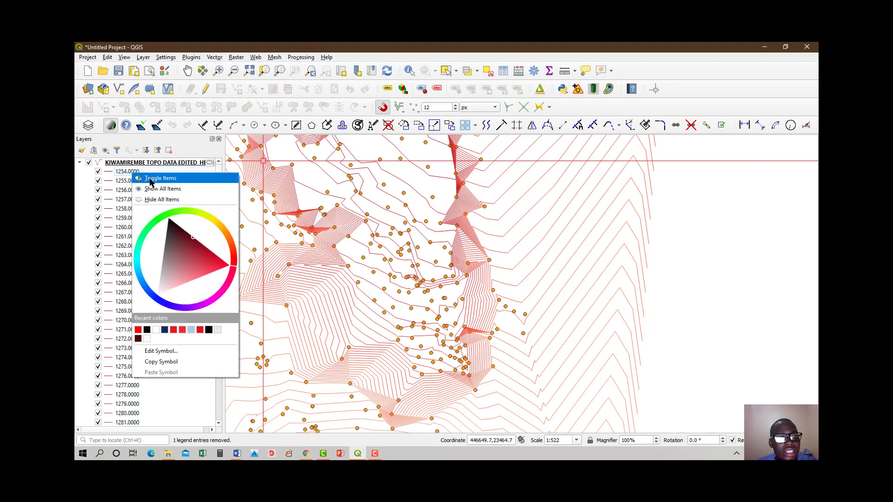
pyautogui.click(201, 408)
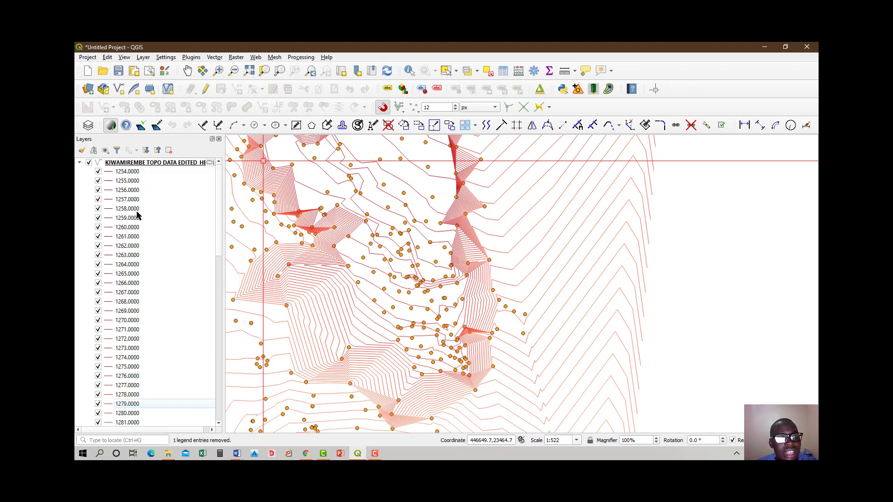
pyautogui.scroll(-10, 132, 174)
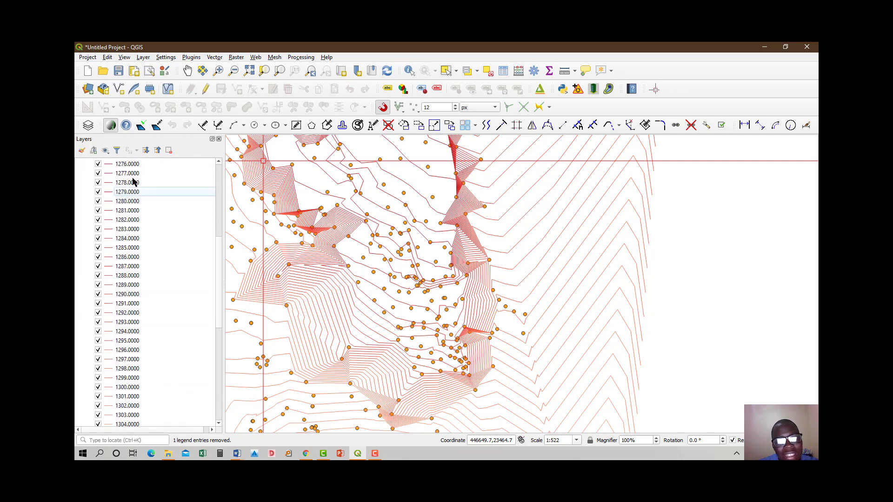
pyautogui.scroll(-3, 136, 187)
pyautogui.scroll(-1, 145, 227)
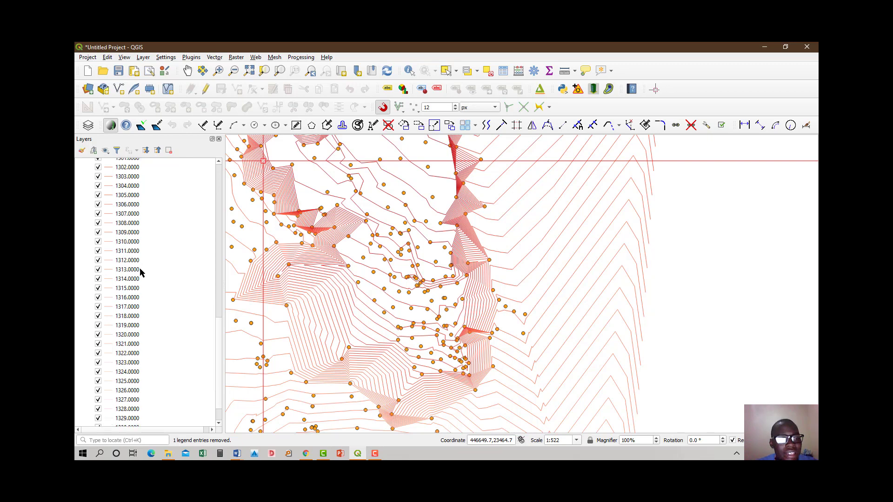
pyautogui.scroll(-3, 141, 272)
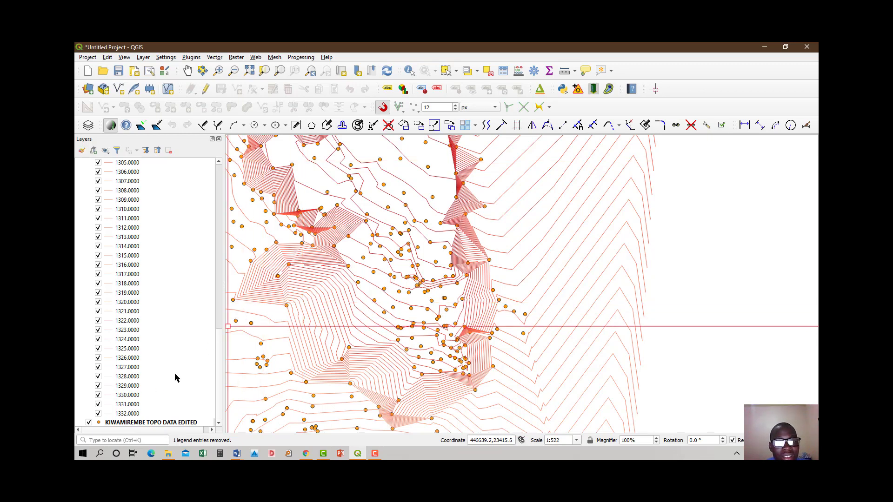
pyautogui.scroll(-3, 448, 307)
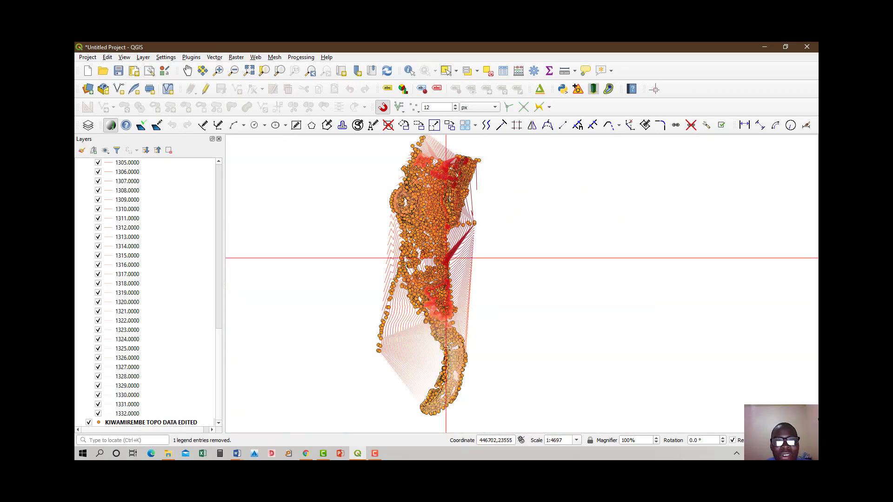
pyautogui.scroll(3, 437, 224)
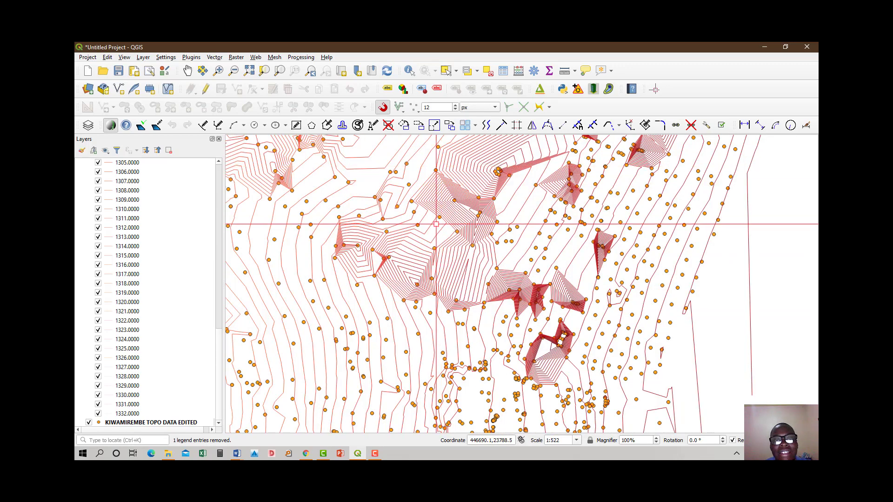
pyautogui.scroll(4, 115, 195)
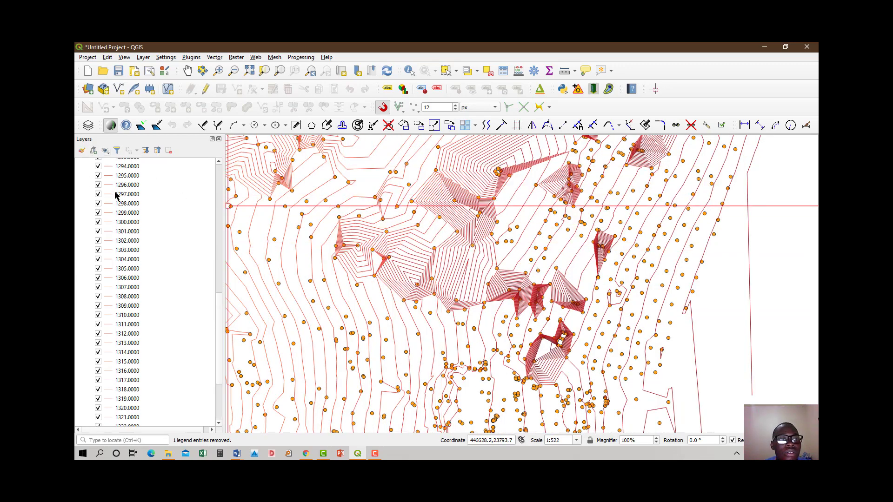
# Step: Collapse the contour layer's legend and open the label settings in that layer's properties
pyautogui.scroll(13, 115, 195)
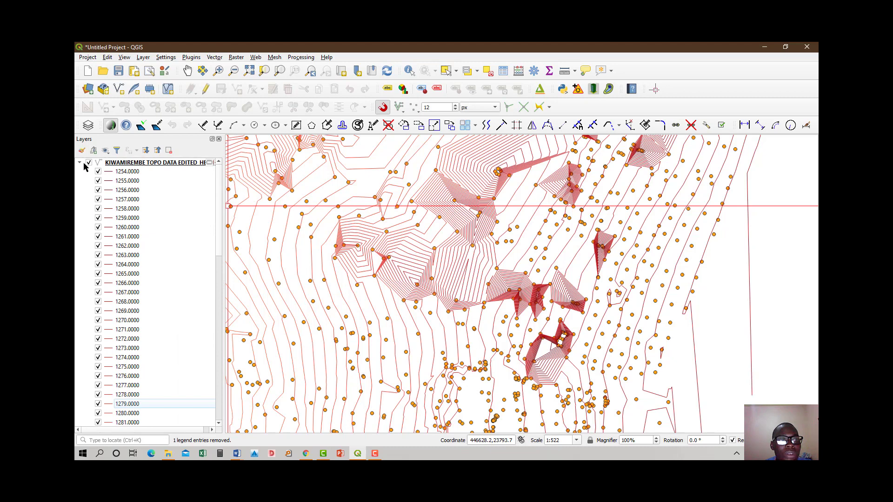
pyautogui.click(80, 163)
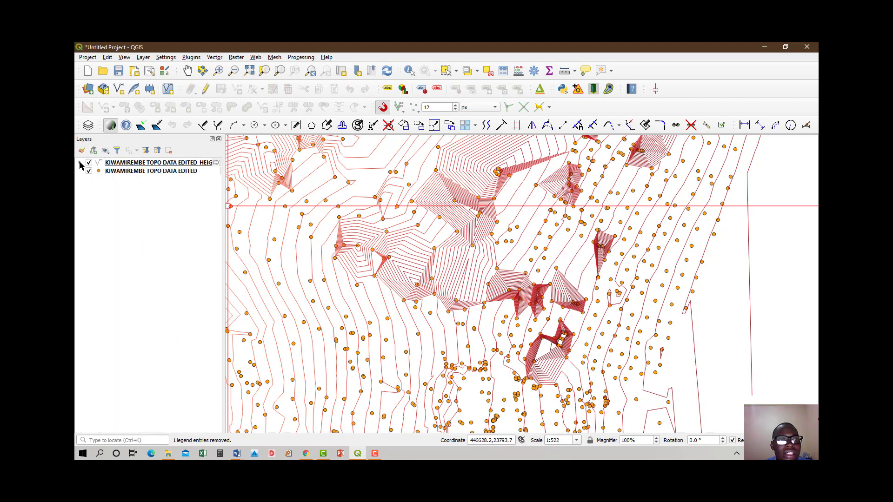
pyautogui.click(167, 164)
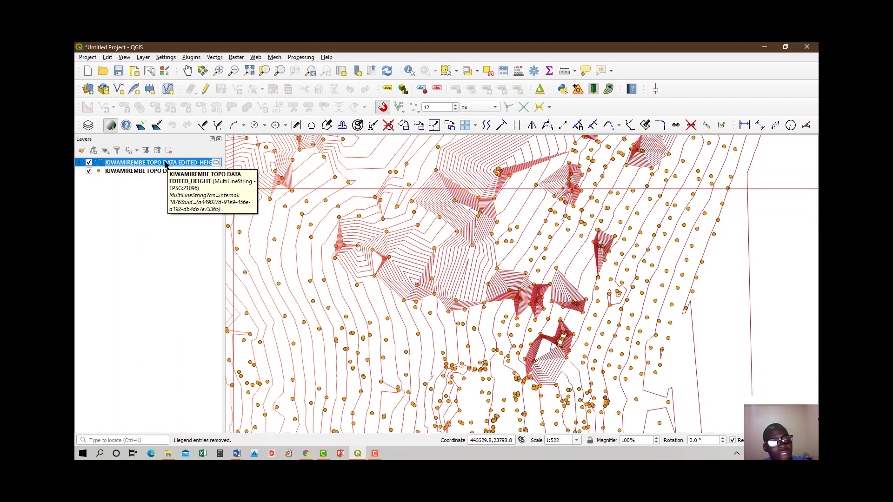
pyautogui.rightClick(140, 166)
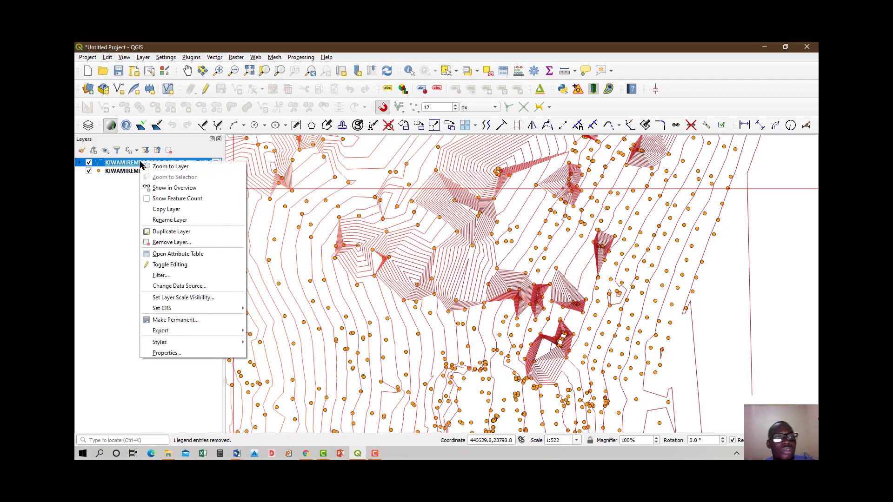
pyautogui.click(178, 356)
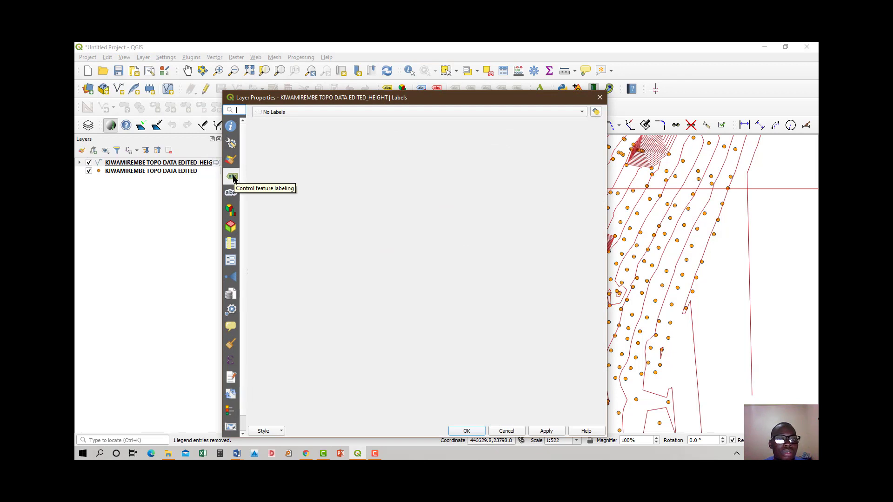
# Step: Label the contour layer with Single Labels using HEIGHT as the value, and apply the settings
pyautogui.click(417, 113)
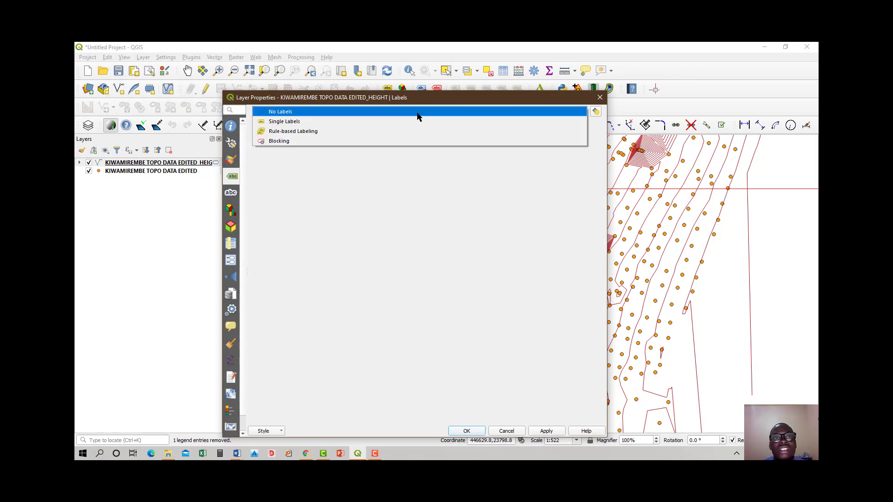
pyautogui.click(400, 123)
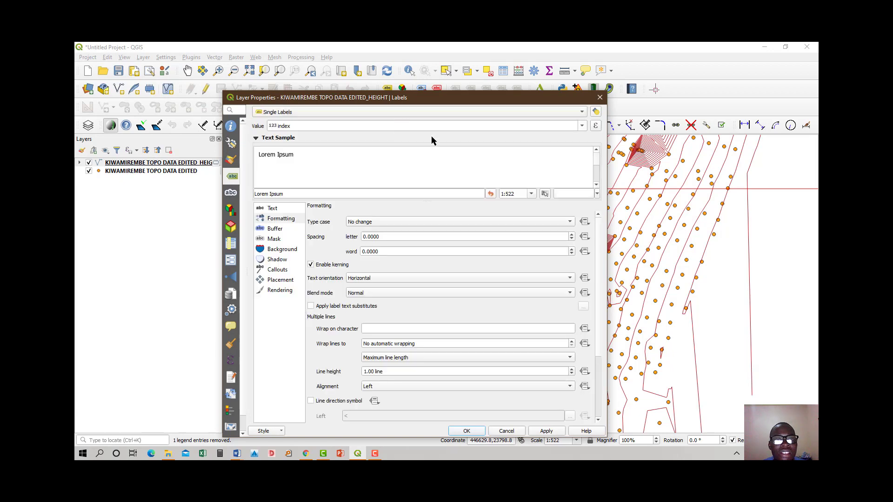
pyautogui.click(582, 127)
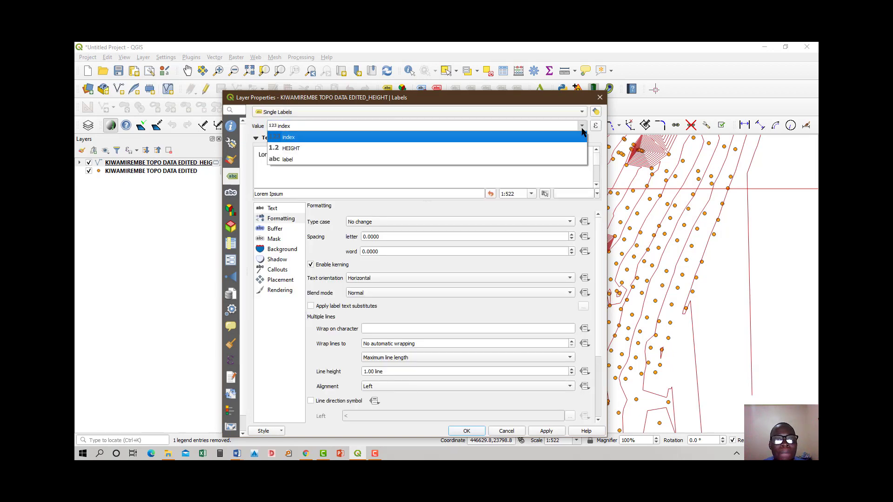
pyautogui.click(502, 149)
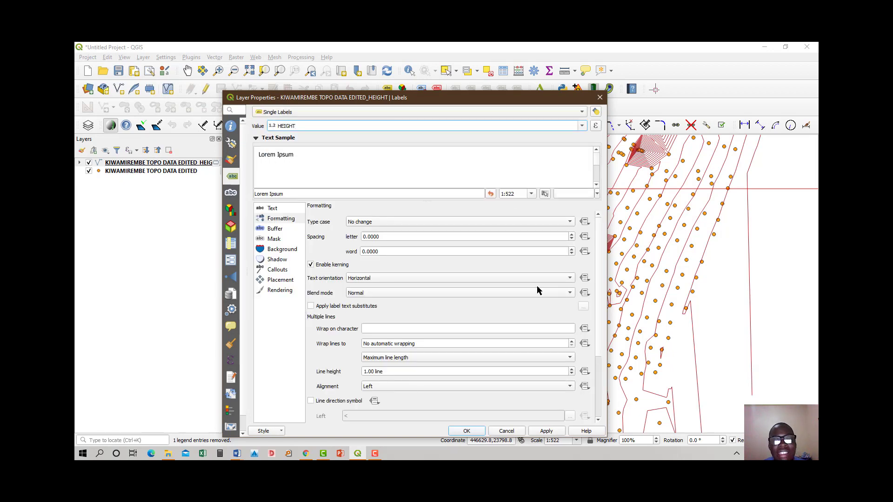
pyautogui.click(541, 432)
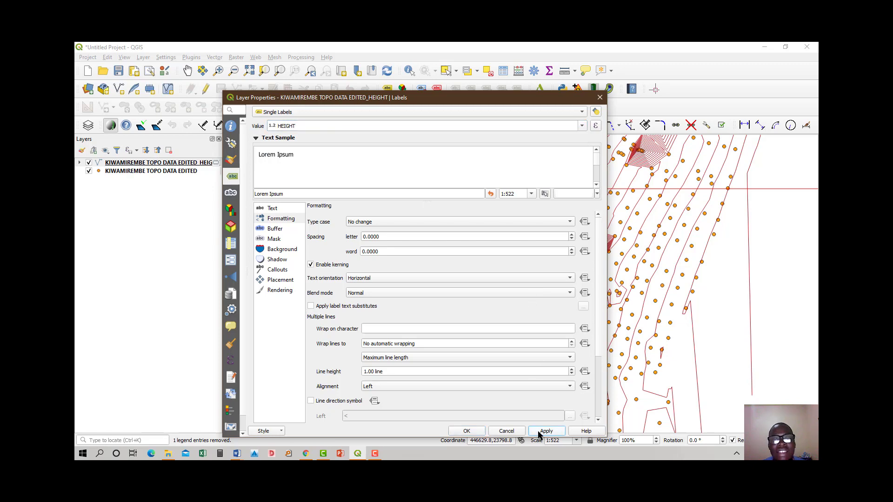
pyautogui.click(467, 431)
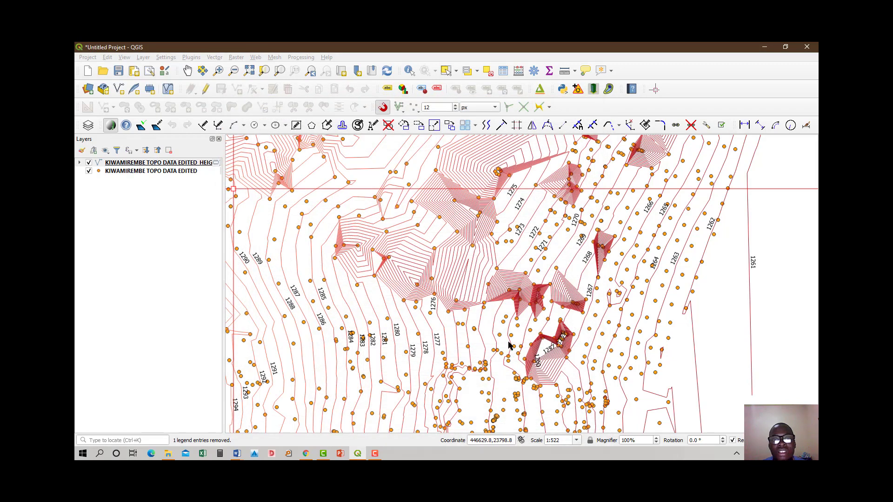
# Step: Examine the elevation labels along the contours at close and wide scales, from the dense clusters to the closed rings in the west
pyautogui.scroll(3, 469, 295)
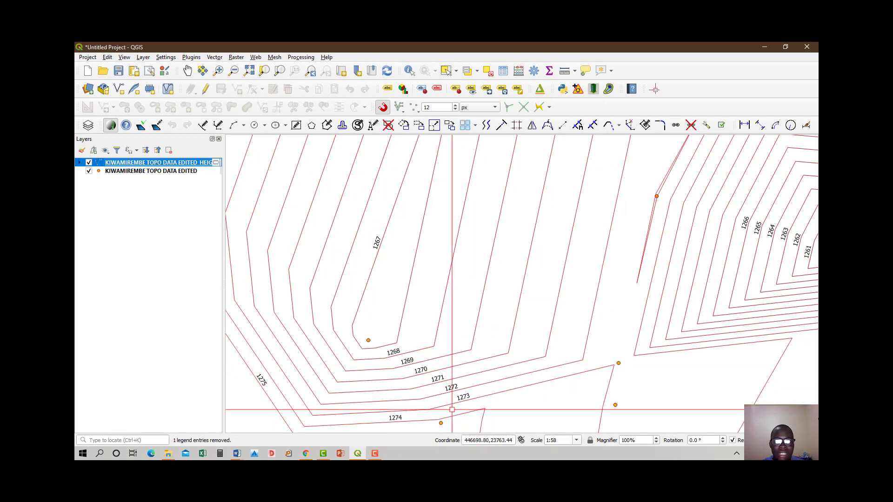
pyautogui.scroll(-5, 452, 410)
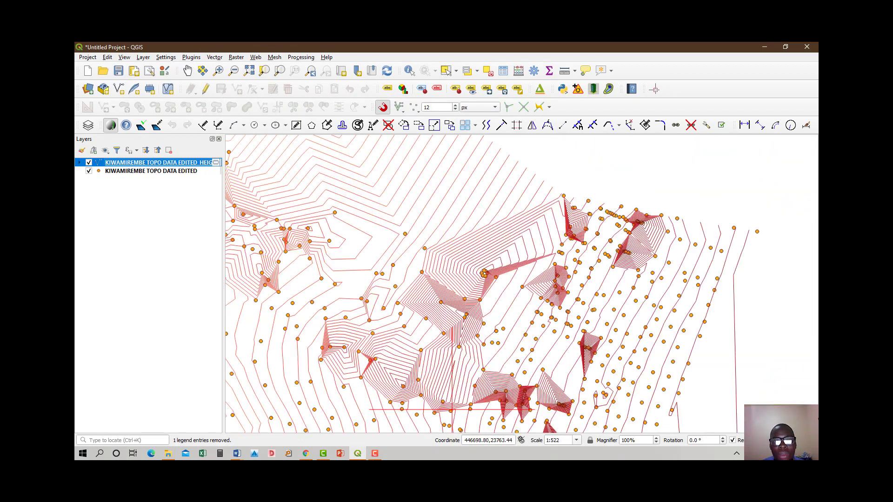
pyautogui.scroll(5, 460, 313)
pyautogui.scroll(3, 461, 312)
pyautogui.scroll(-3, 484, 305)
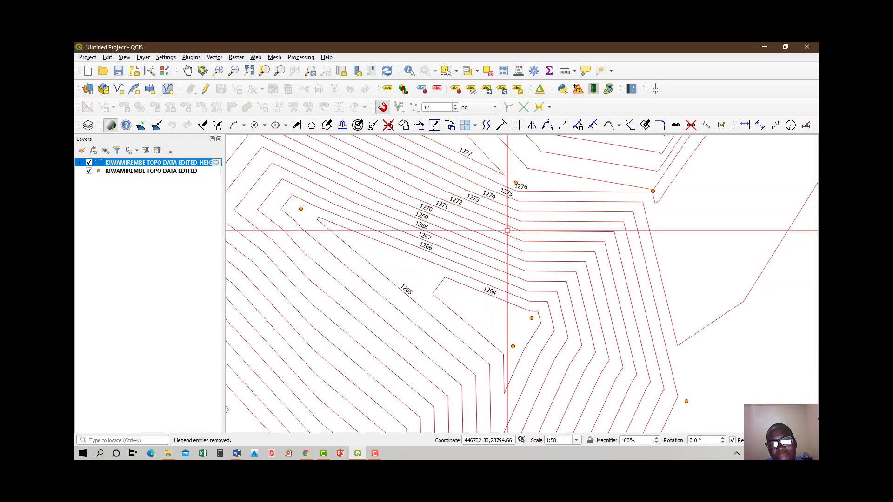
pyautogui.scroll(-3, 501, 206)
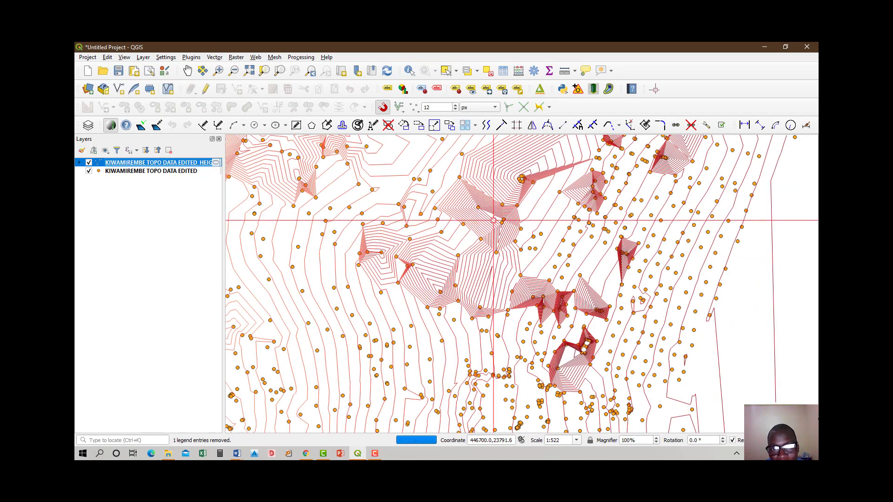
pyautogui.scroll(3, 498, 221)
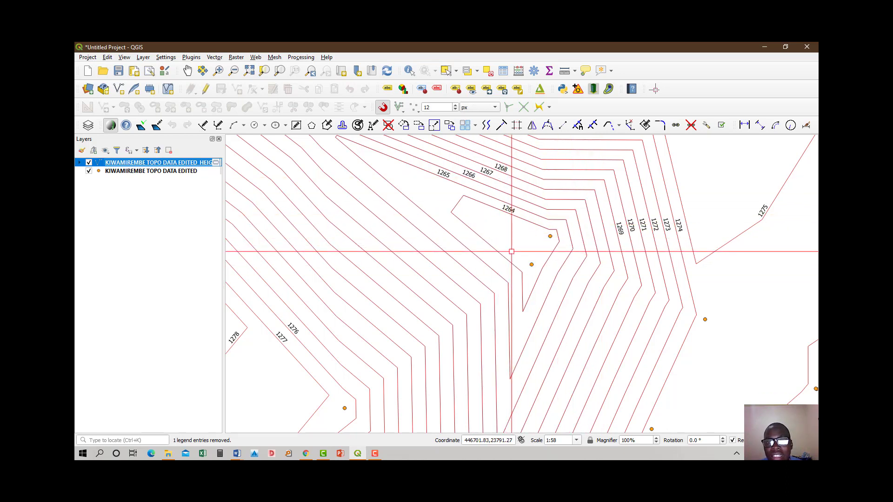
pyautogui.scroll(-6, 511, 251)
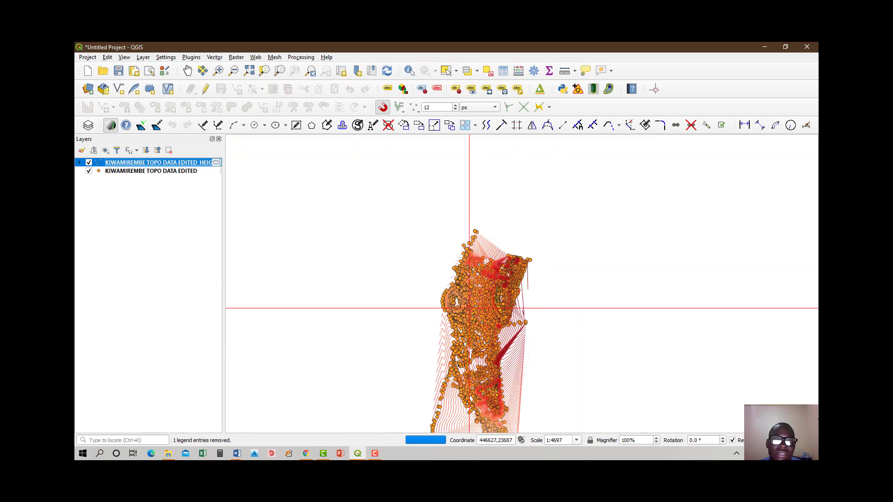
pyautogui.scroll(6, 442, 307)
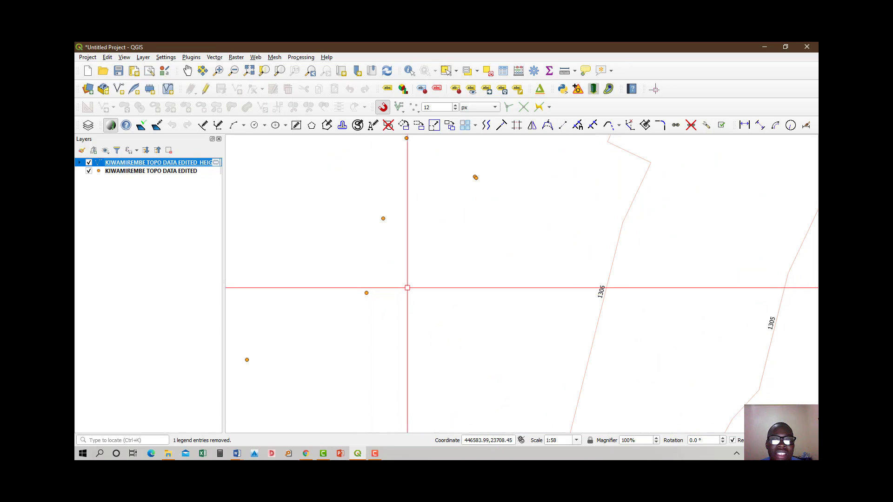
pyautogui.scroll(-6, 414, 286)
pyautogui.scroll(6, 461, 303)
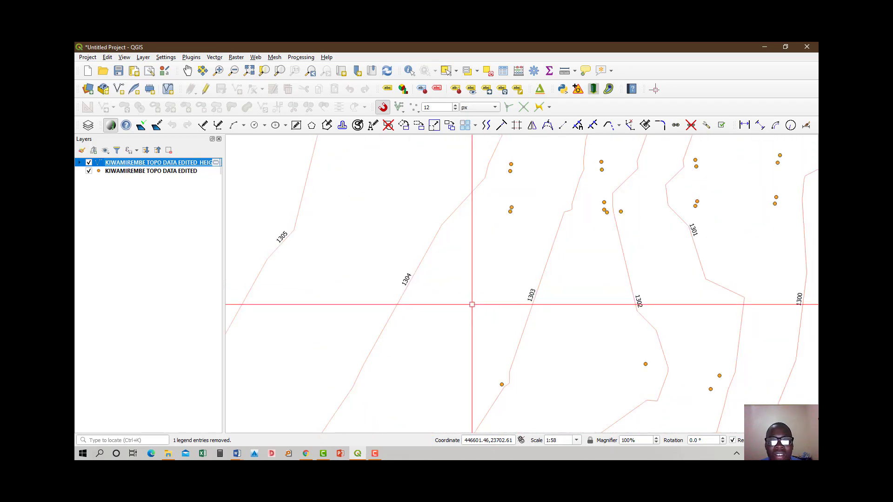
pyautogui.scroll(-3, 497, 321)
pyautogui.scroll(3, 427, 272)
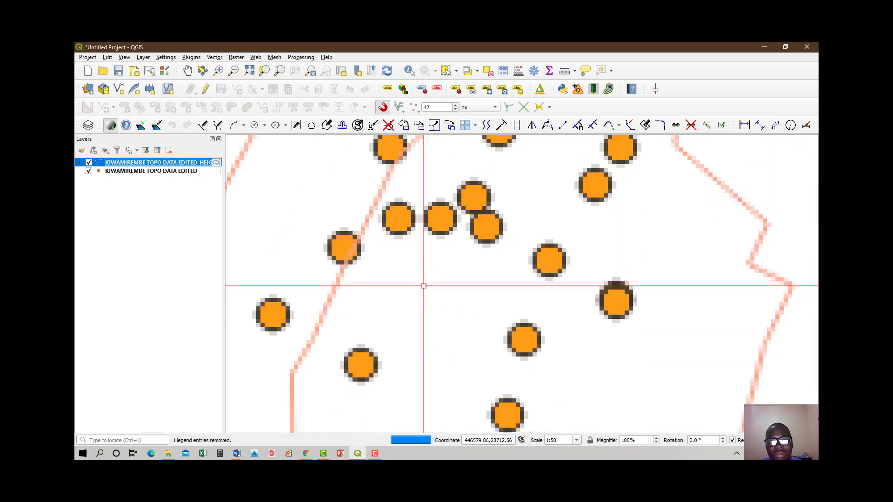
pyautogui.scroll(-3, 448, 242)
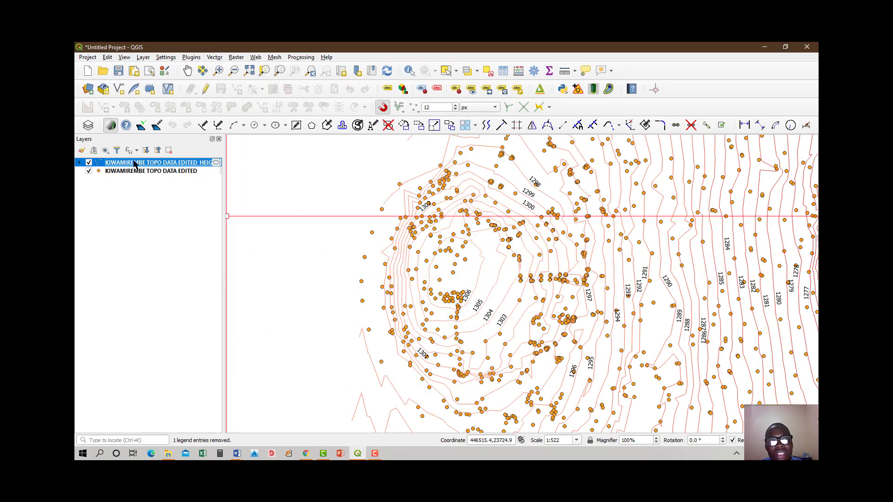
# Step: Hide the KIWAMIREMBE TOPO DATA EDITED points layer and inspect the labelled contours in the tightly packed clusters
pyautogui.click(88, 171)
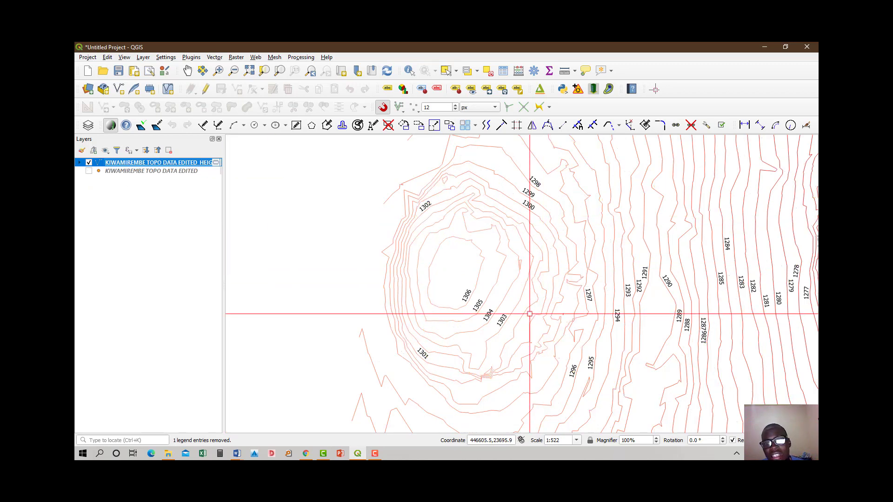
pyautogui.scroll(-3, 482, 292)
pyautogui.scroll(3, 531, 262)
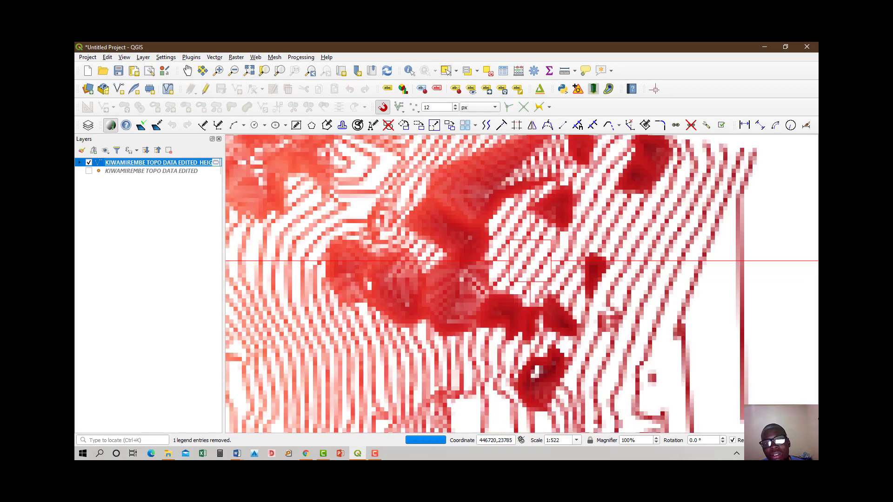
pyautogui.scroll(6, 511, 321)
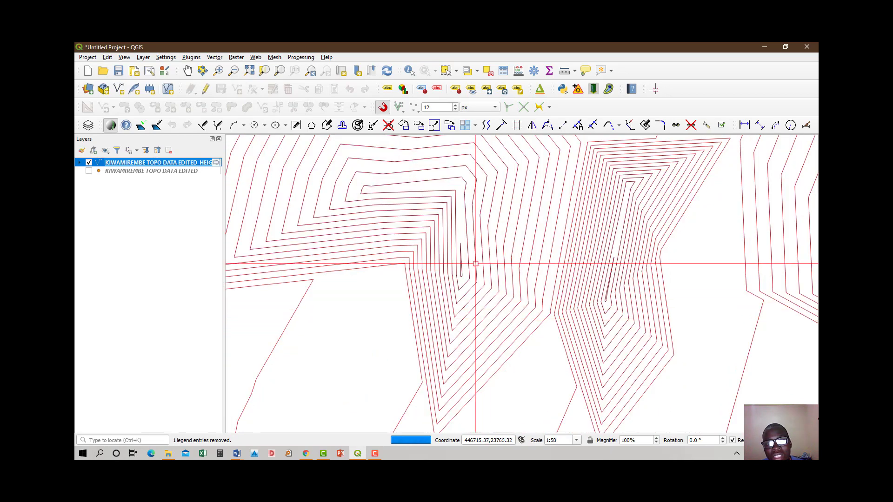
pyautogui.scroll(-3, 477, 263)
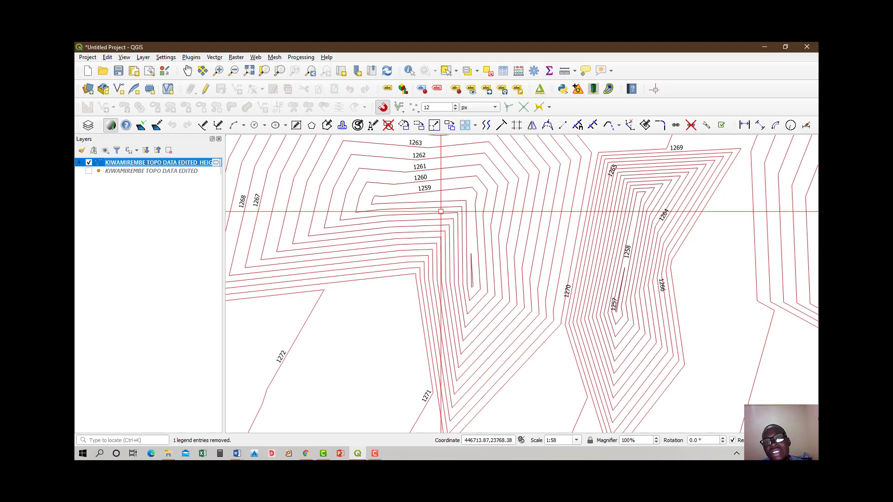
pyautogui.scroll(3, 461, 243)
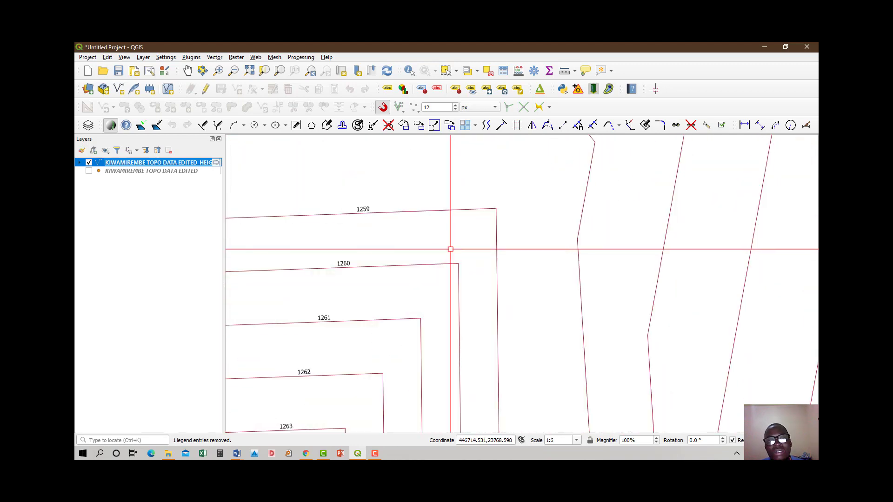
pyautogui.scroll(-3, 449, 251)
pyautogui.scroll(-3, 450, 250)
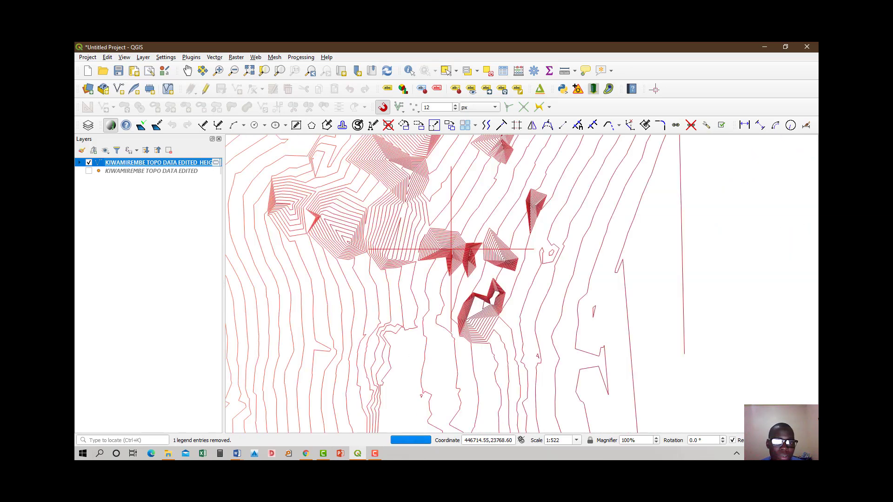
# Step: Examine the labelled contours in the southern part of the survey area and across the site's full extent
pyautogui.scroll(-3, 450, 251)
pyautogui.scroll(3, 449, 349)
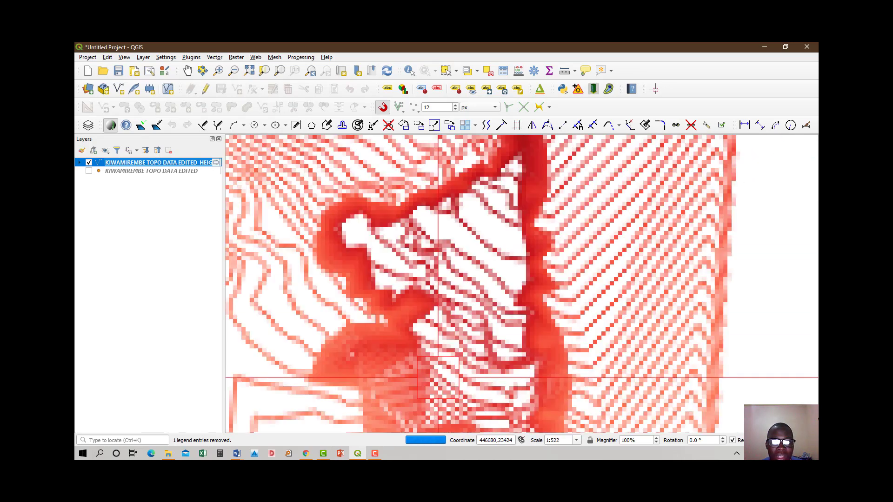
pyautogui.scroll(-5, 478, 256)
pyautogui.scroll(2, 472, 293)
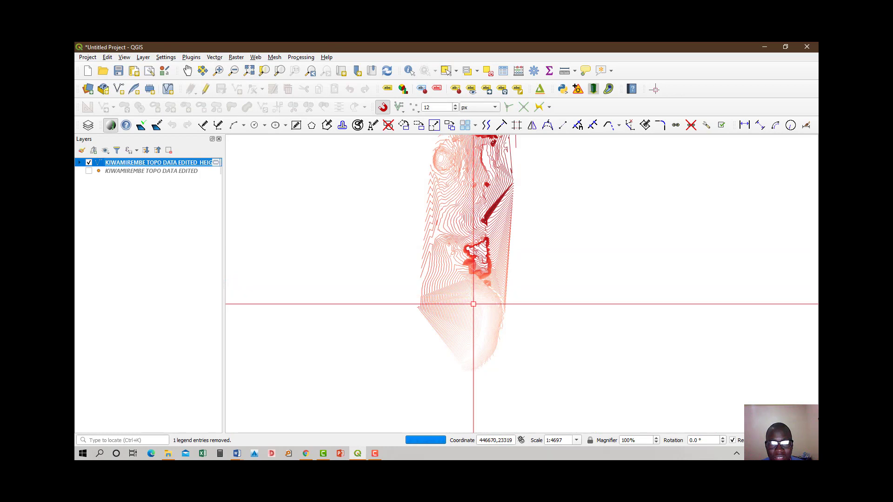
pyautogui.scroll(3, 473, 304)
pyautogui.scroll(-3, 476, 314)
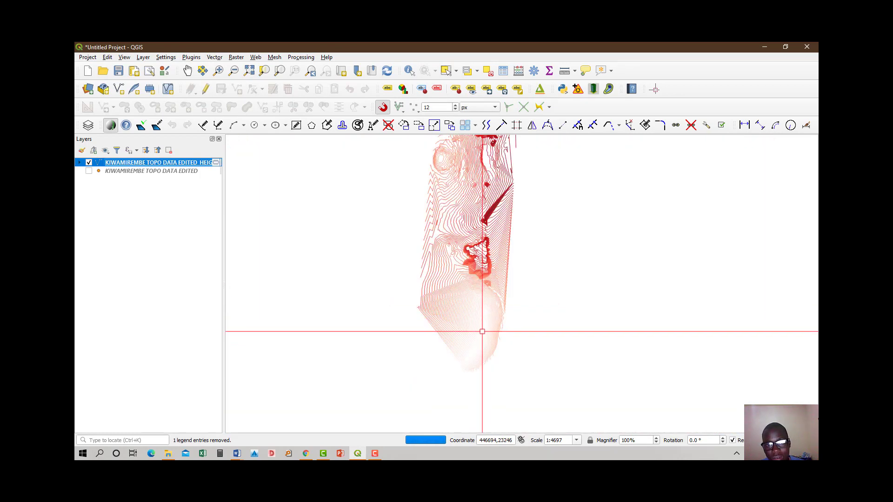
pyautogui.scroll(3, 481, 331)
pyautogui.scroll(-3, 511, 231)
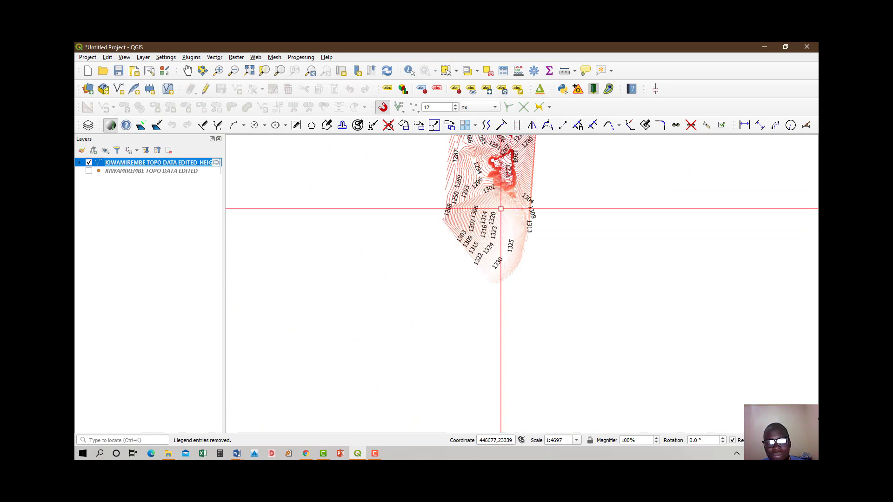
pyautogui.scroll(3, 501, 254)
pyautogui.scroll(-3, 501, 254)
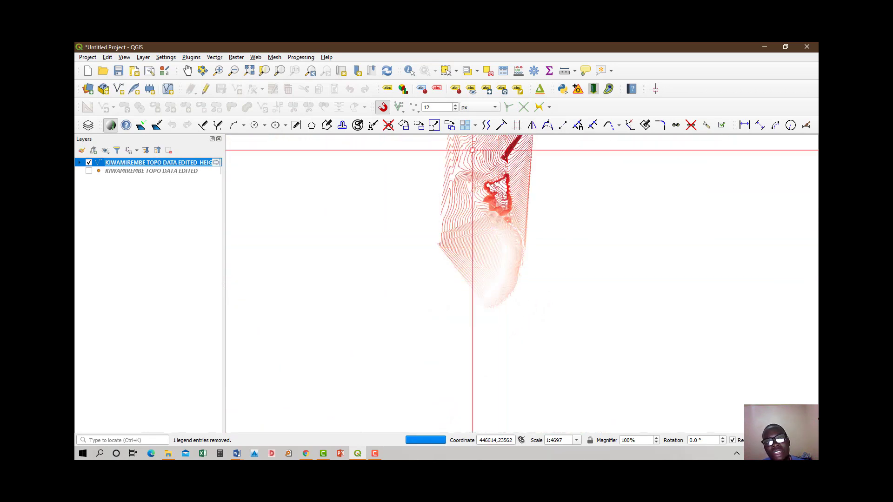
pyautogui.click(188, 70)
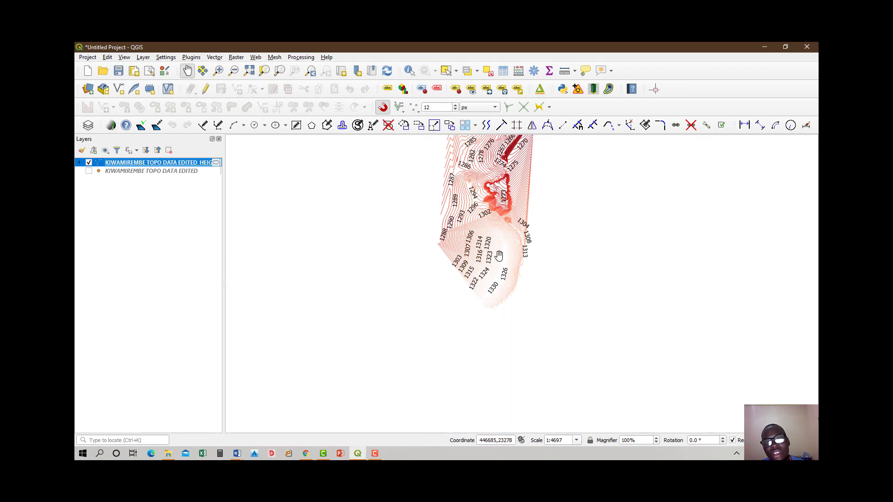
pyautogui.scroll(3, 499, 256)
pyautogui.scroll(-3, 491, 284)
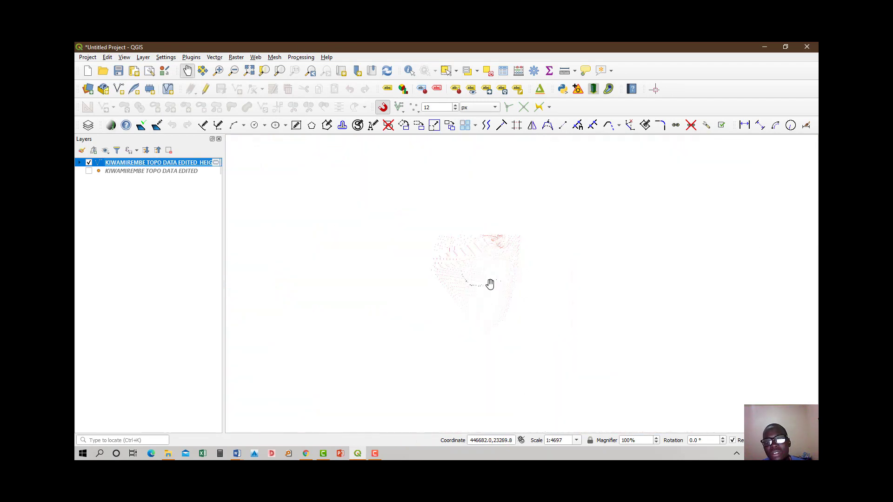
pyautogui.moveTo(507, 237); pyautogui.dragTo(486, 320)
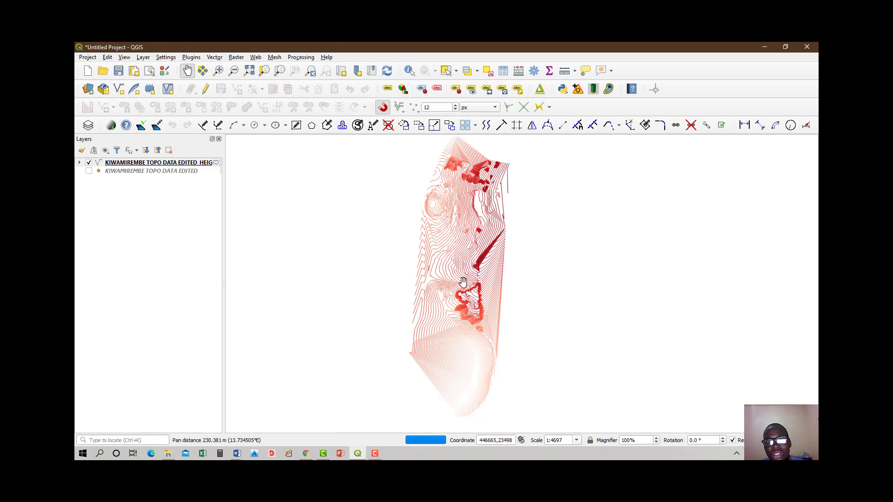
# Step: Compare the labelled contours in the southern dense cluster, the closed rings in the west and the tightly packed clusters in the north
pyautogui.scroll(3, 471, 300)
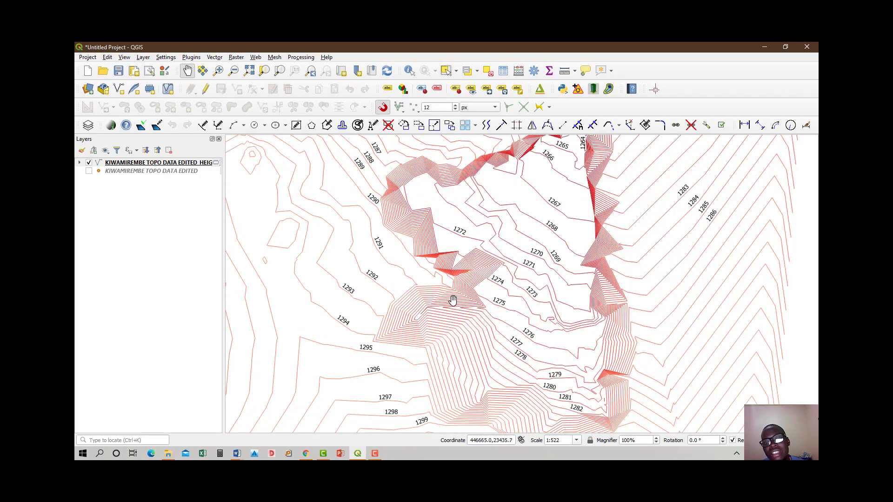
pyautogui.scroll(-3, 485, 295)
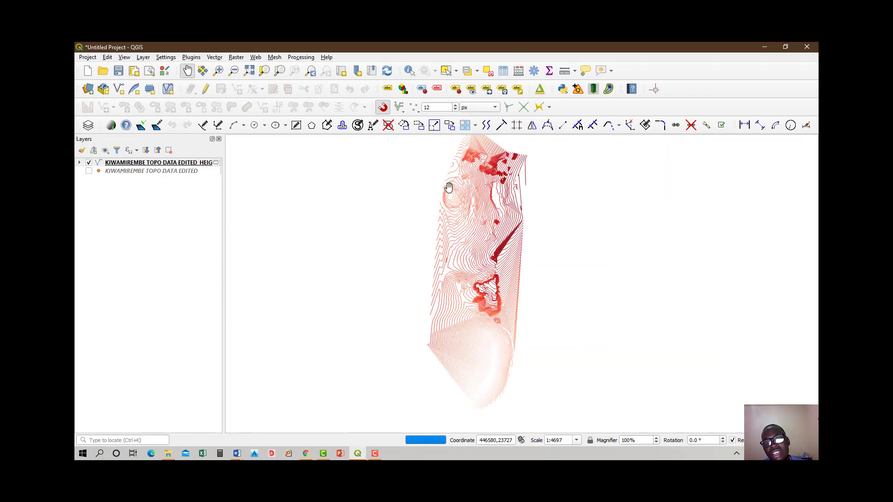
pyautogui.scroll(3, 450, 180)
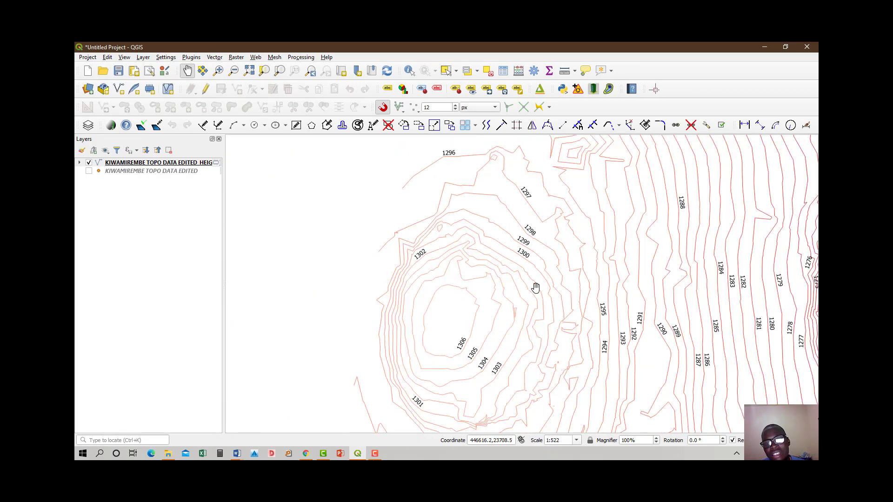
pyautogui.scroll(-3, 465, 310)
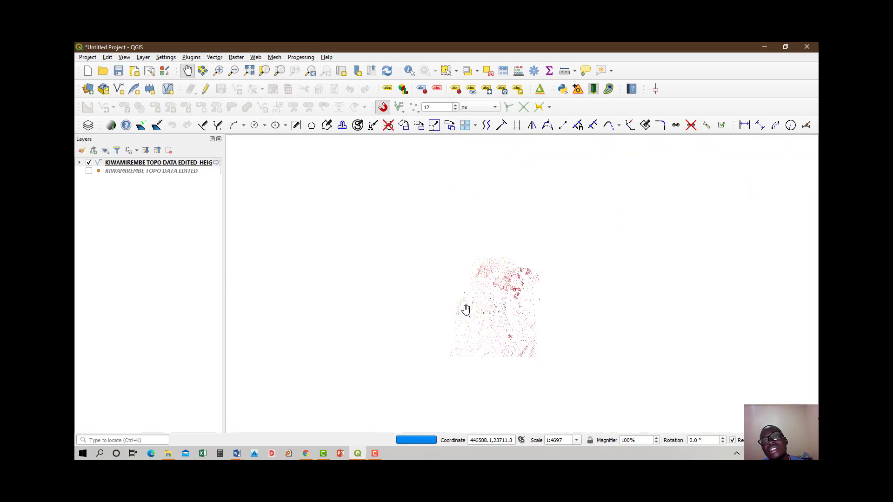
pyautogui.scroll(3, 474, 266)
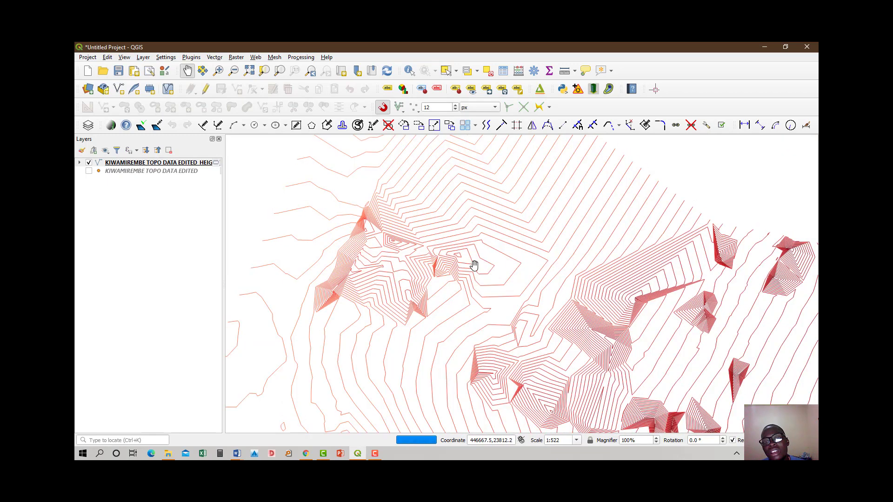
pyautogui.scroll(-3, 441, 252)
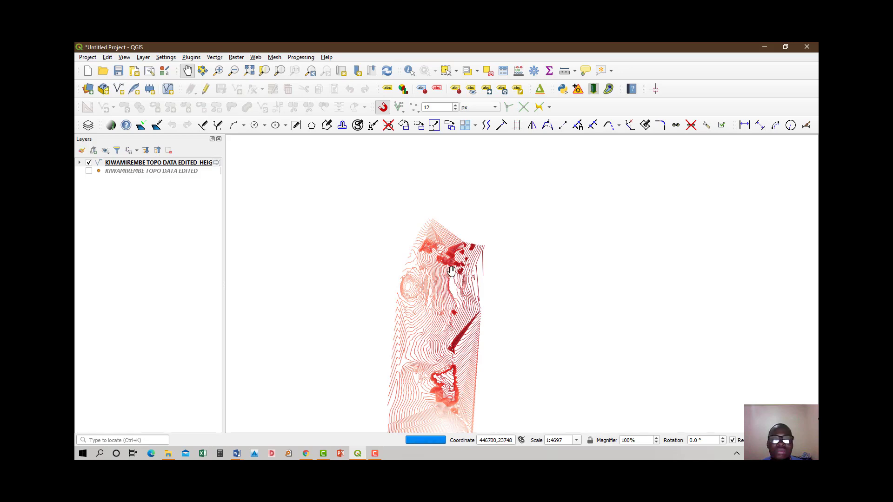
# Step: Inspect the contours around the north-eastern clusters and the irregular southern cluster, both close up and against the wider survey area
pyautogui.moveTo(455, 315); pyautogui.dragTo(493, 271)
pyautogui.scroll(3, 482, 239)
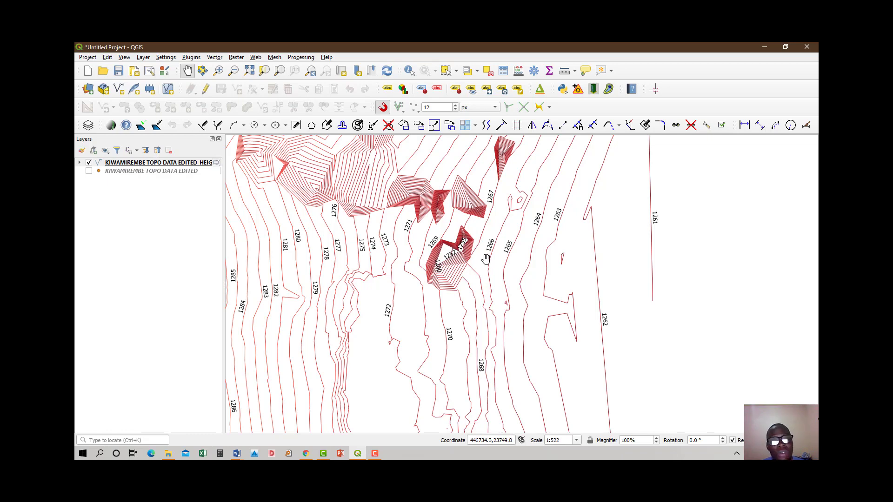
pyautogui.scroll(-6, 486, 259)
pyautogui.scroll(6, 486, 259)
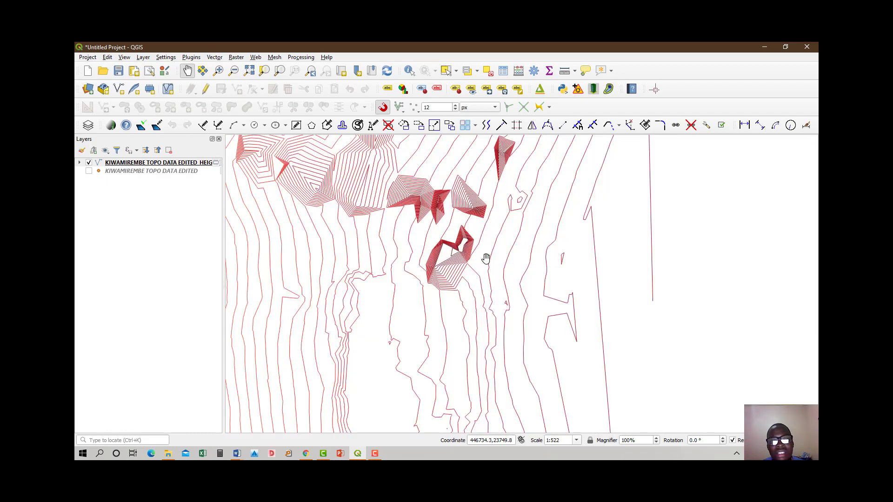
pyautogui.scroll(-3, 453, 258)
pyautogui.scroll(3, 433, 234)
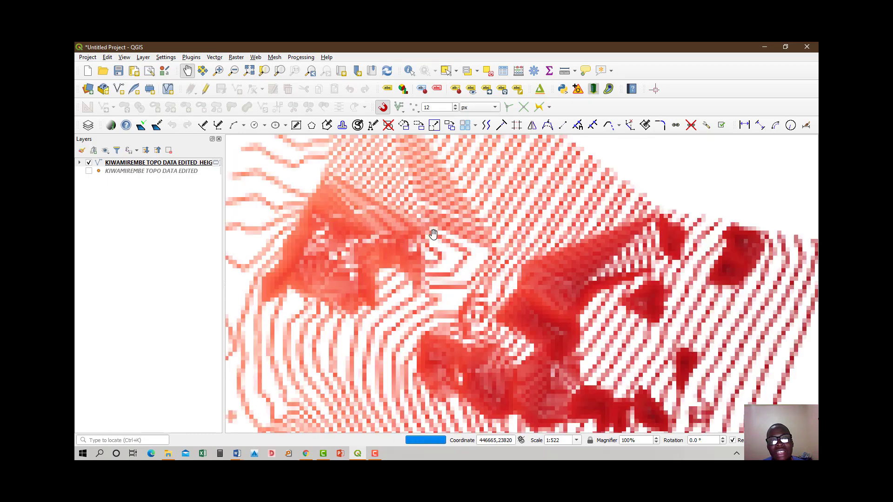
pyautogui.scroll(-2, 485, 245)
pyautogui.moveTo(502, 300); pyautogui.dragTo(512, 270)
pyautogui.moveTo(493, 359); pyautogui.dragTo(494, 262)
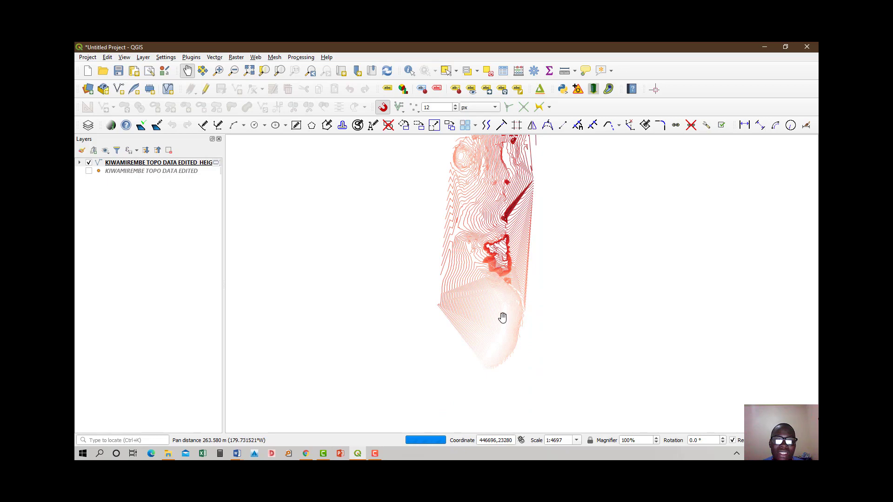
pyautogui.scroll(3, 514, 248)
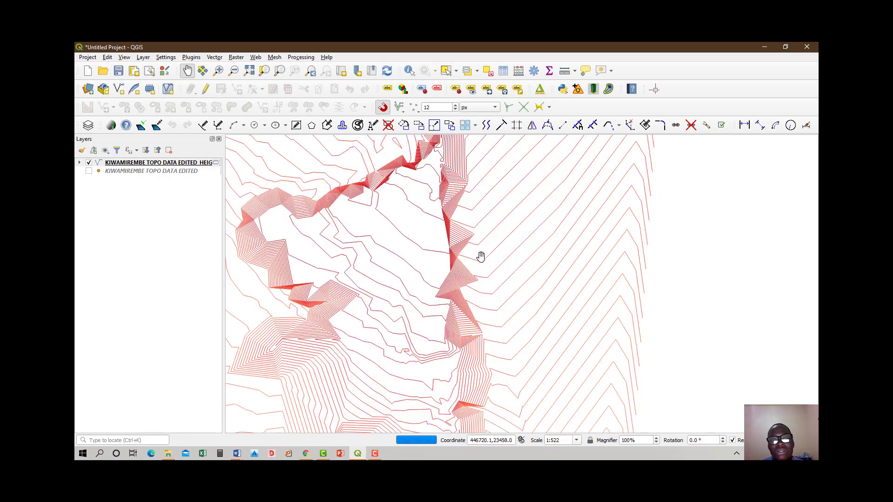
pyautogui.scroll(-3, 474, 245)
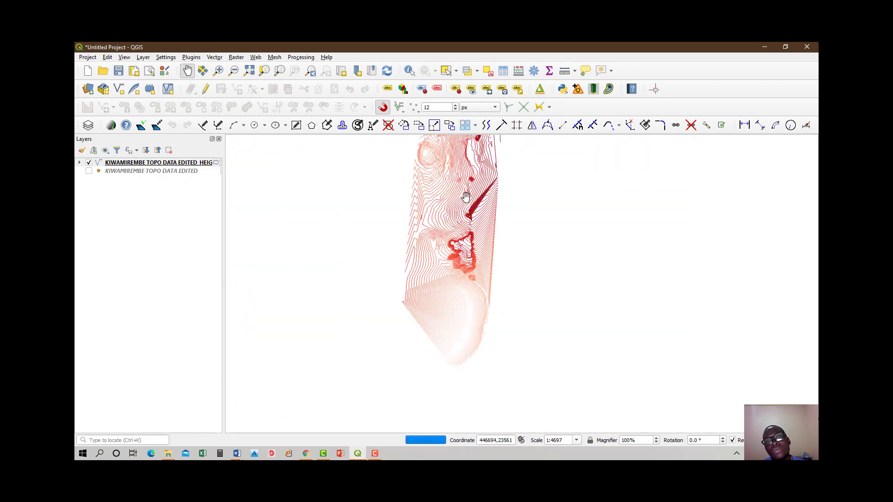
pyautogui.moveTo(466, 196); pyautogui.dragTo(466, 252)
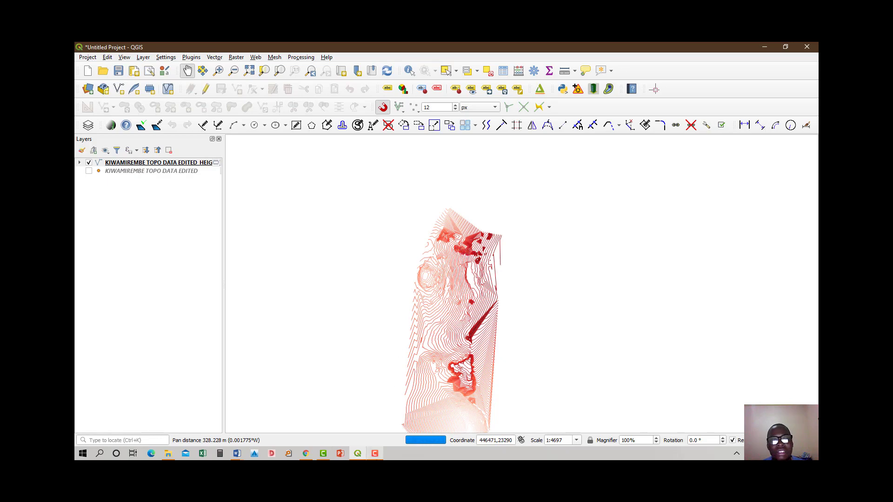